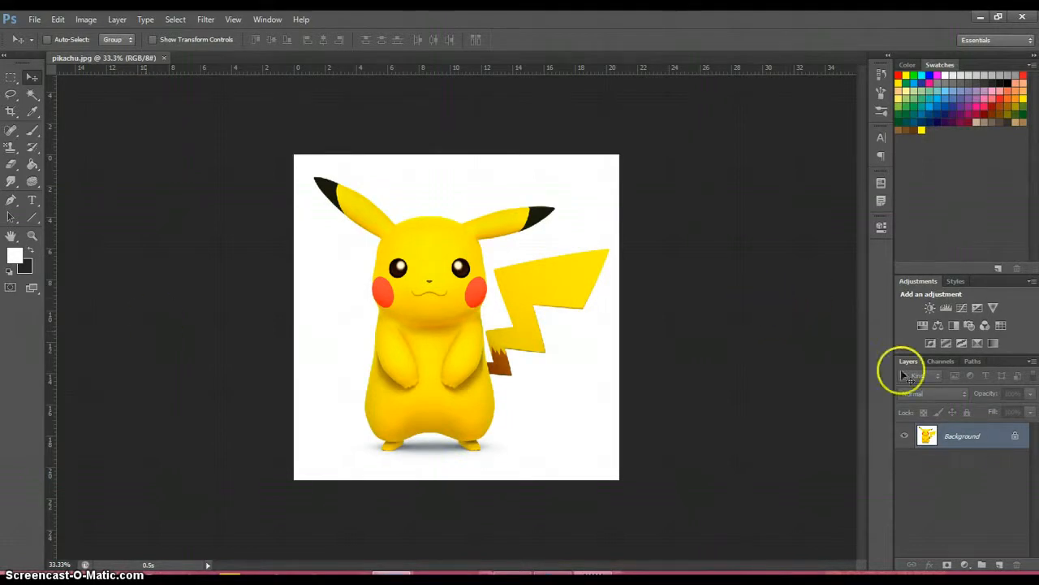
- Convert the Background into a regular layer named Layer 0 and lock its transparent pixels
right_click(930, 435)
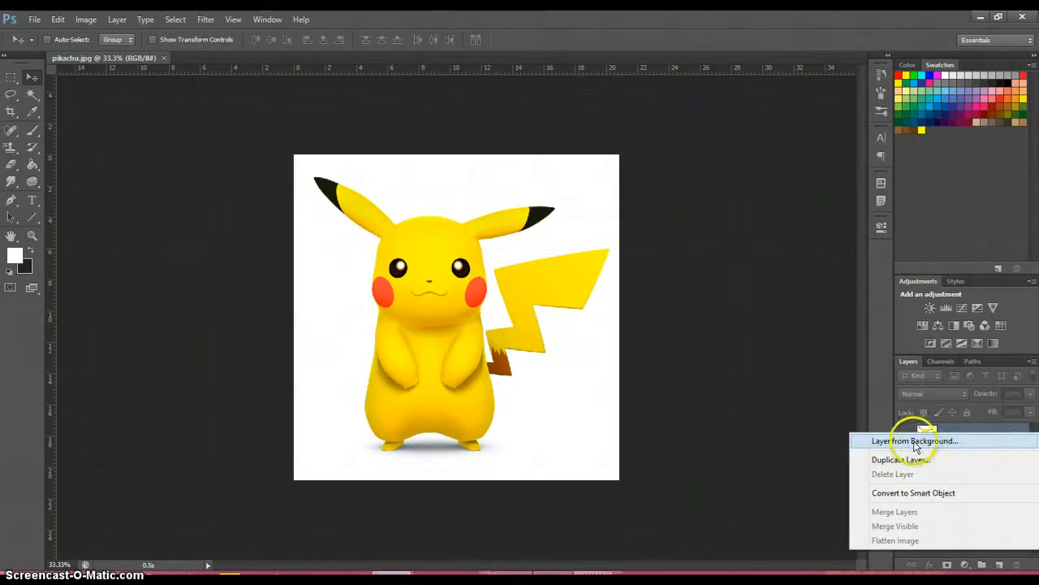
left_click(910, 447)
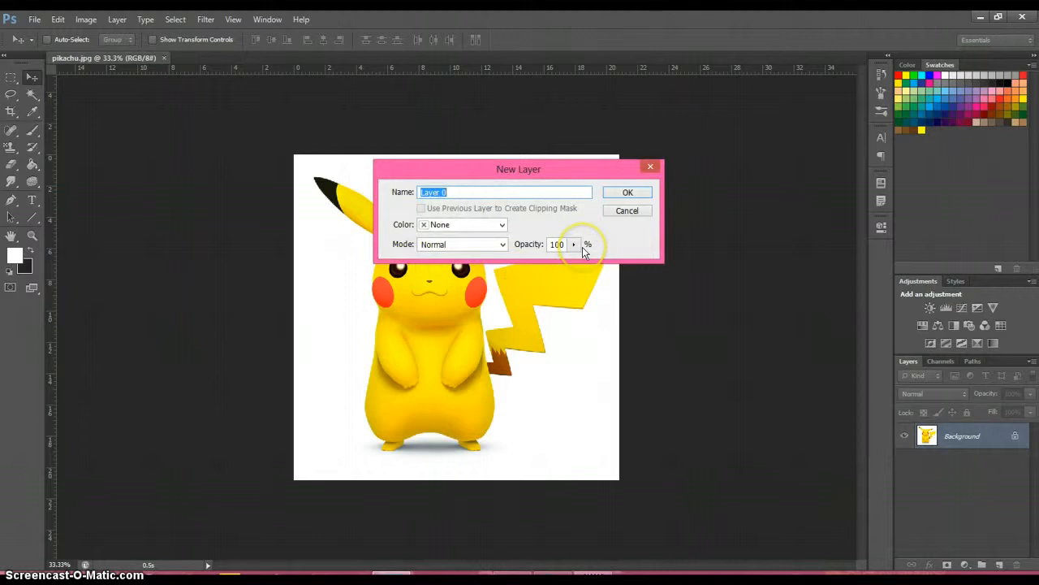
left_click(621, 192)
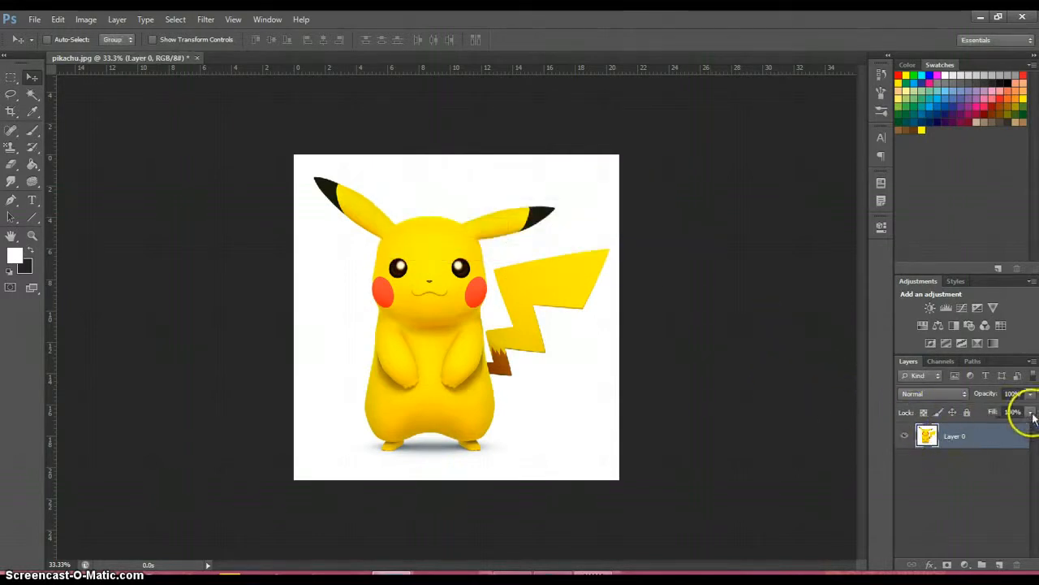
left_click(923, 412)
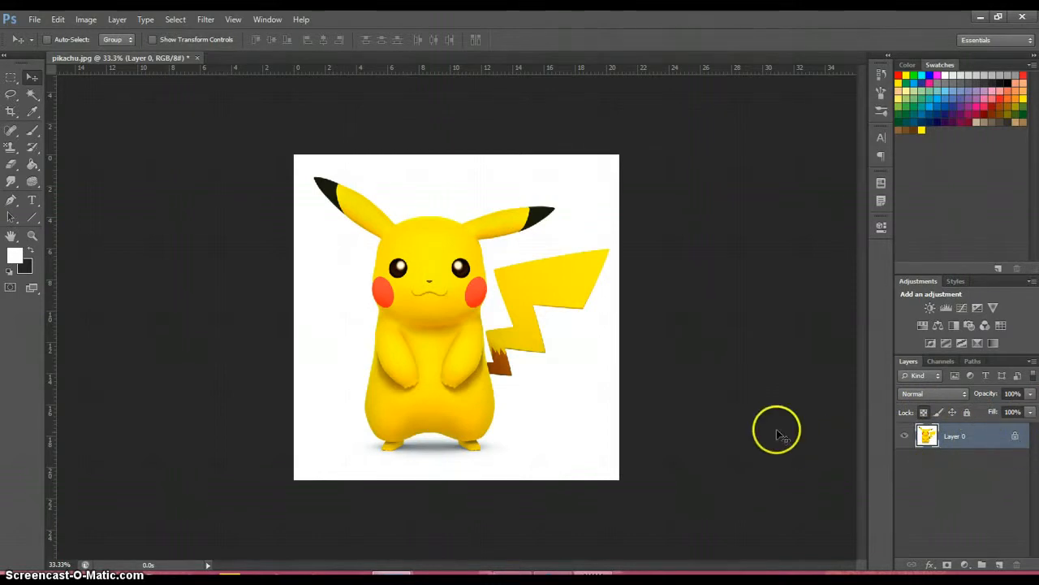
- Select the white area around Pikachu with the Magic Wand and clear it
left_click(33, 93)
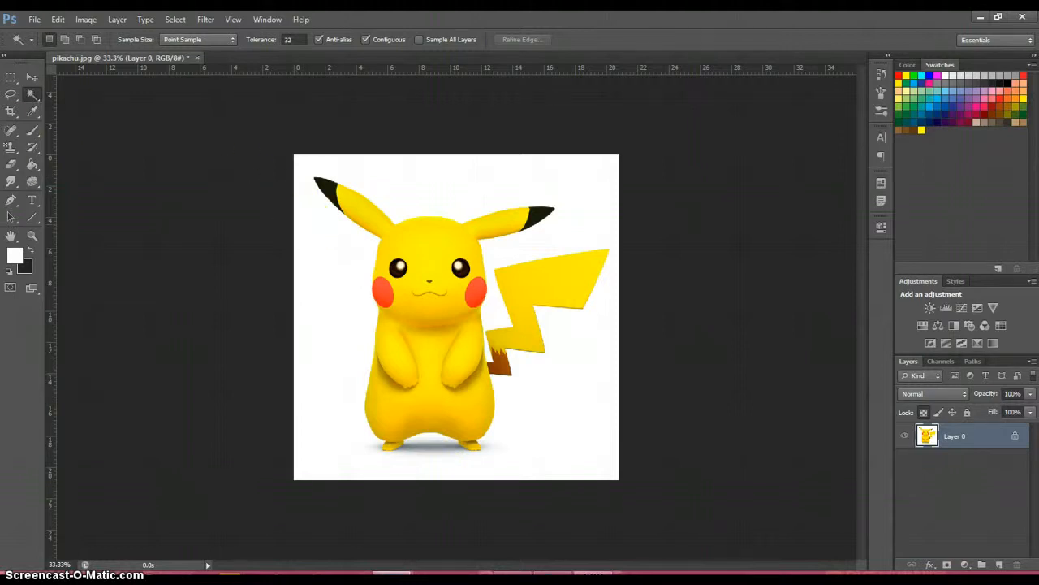
left_click(32, 78)
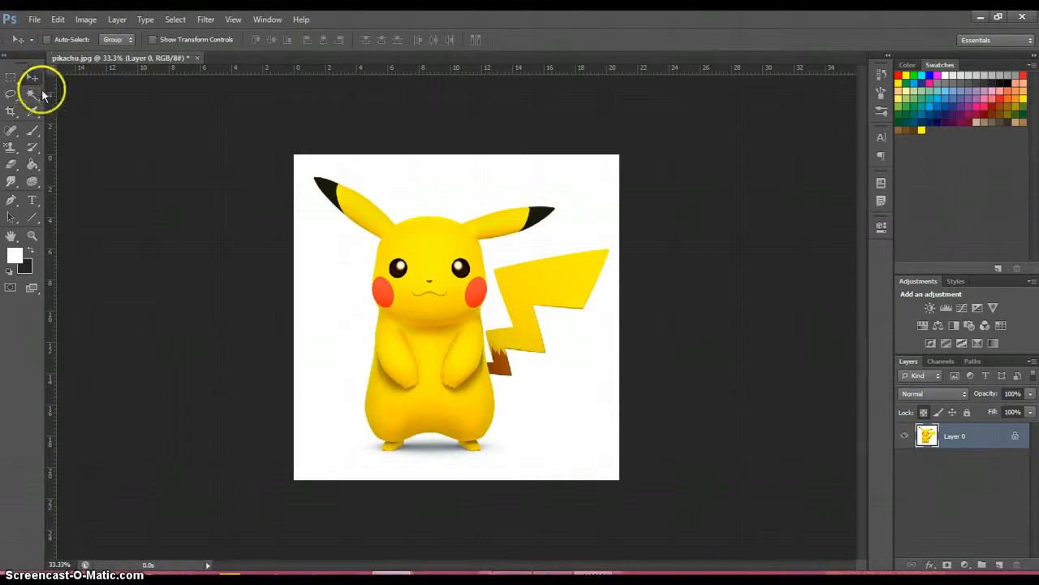
left_click(33, 95)
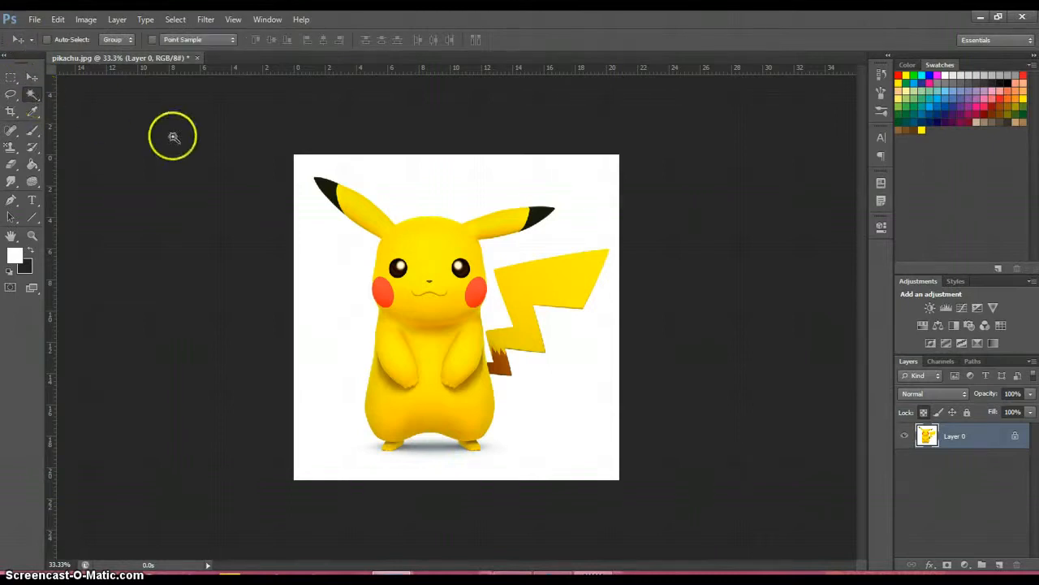
left_click(338, 235)
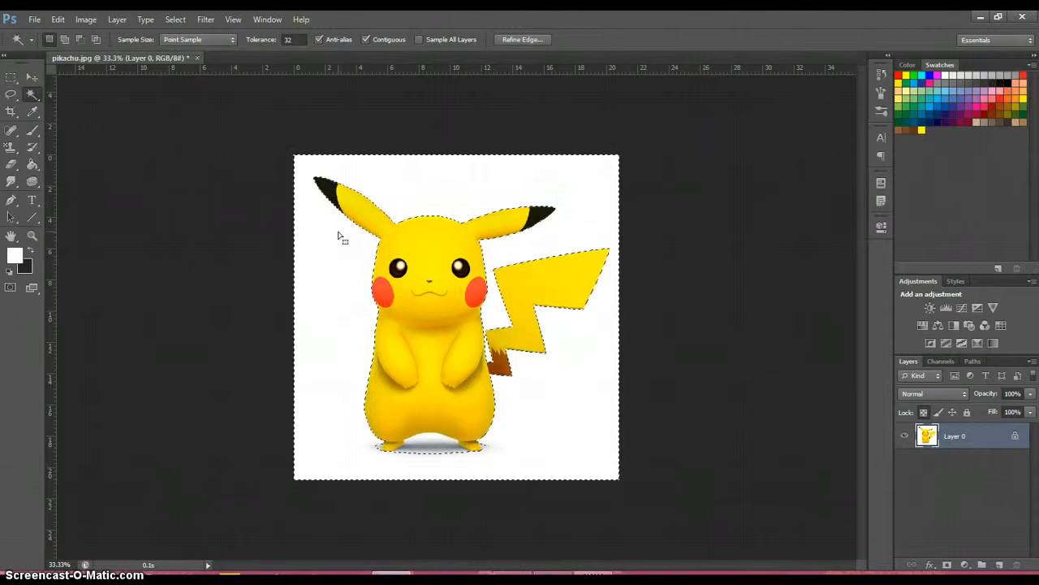
left_click(57, 19)
left_click(76, 96)
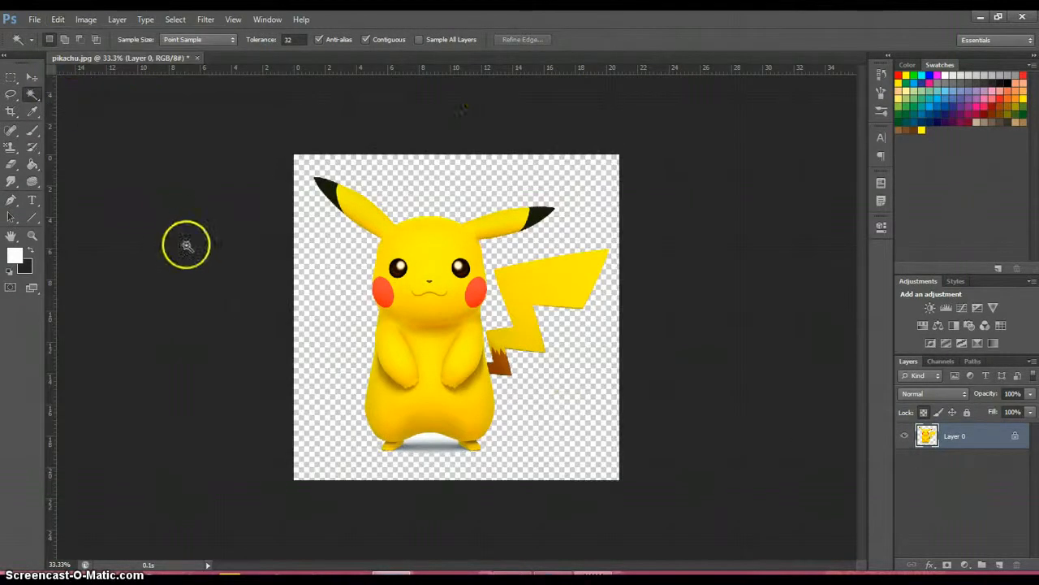
- Undo the clearing of the white background and the Magic Wand selection
left_click(58, 18)
left_click(67, 59)
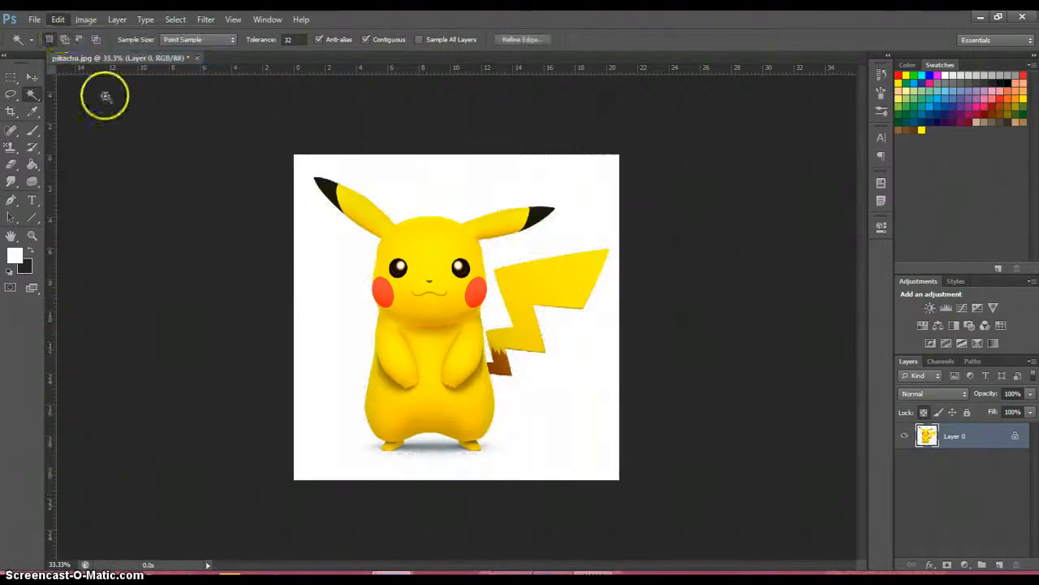
left_click(58, 19)
left_click(66, 57)
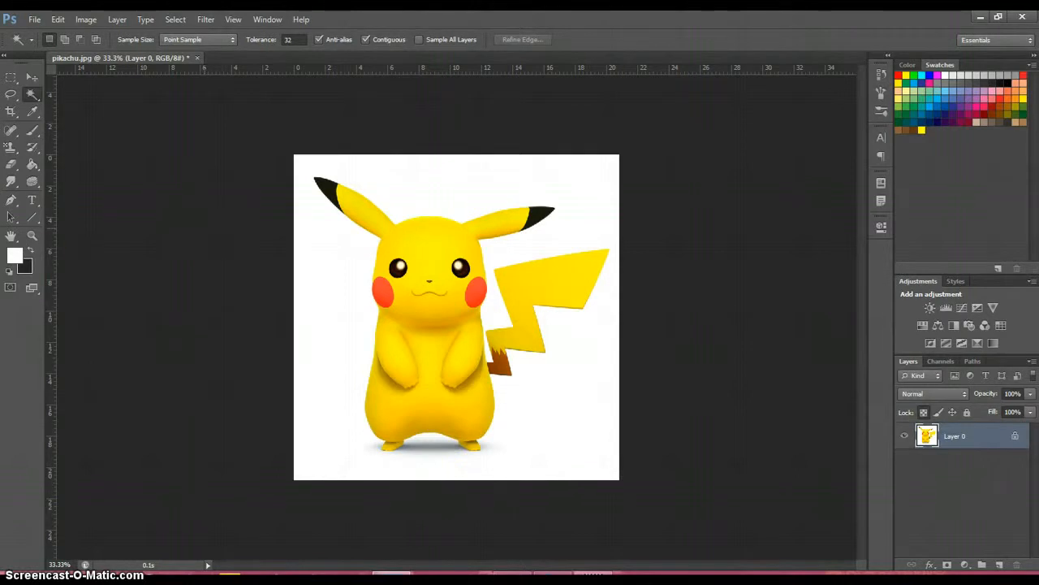
- Trace the top of Pikachu's head between the two ears with a Pen tool path at 200% zoom
left_click(34, 237)
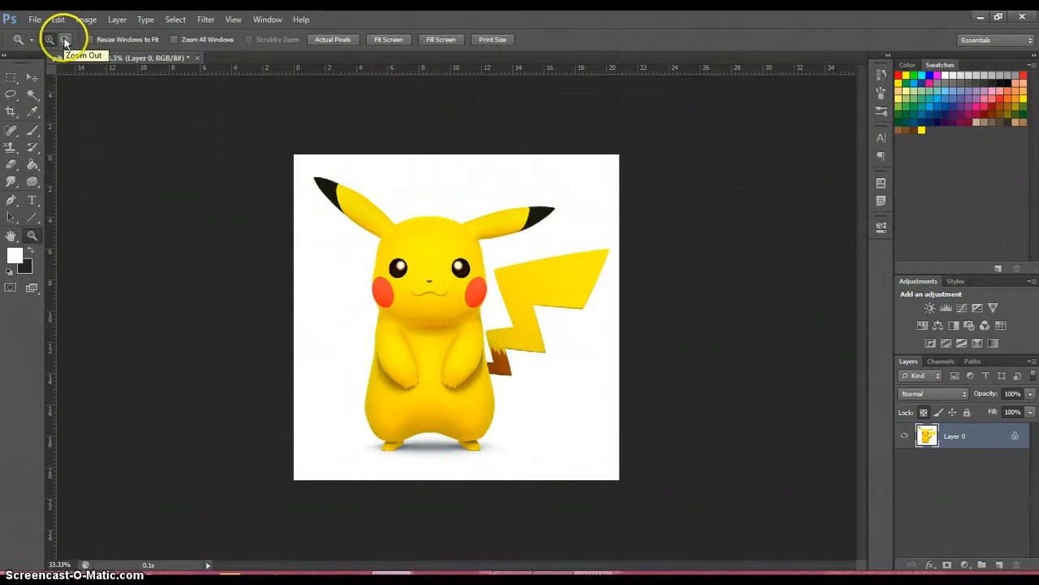
left_click(366, 259)
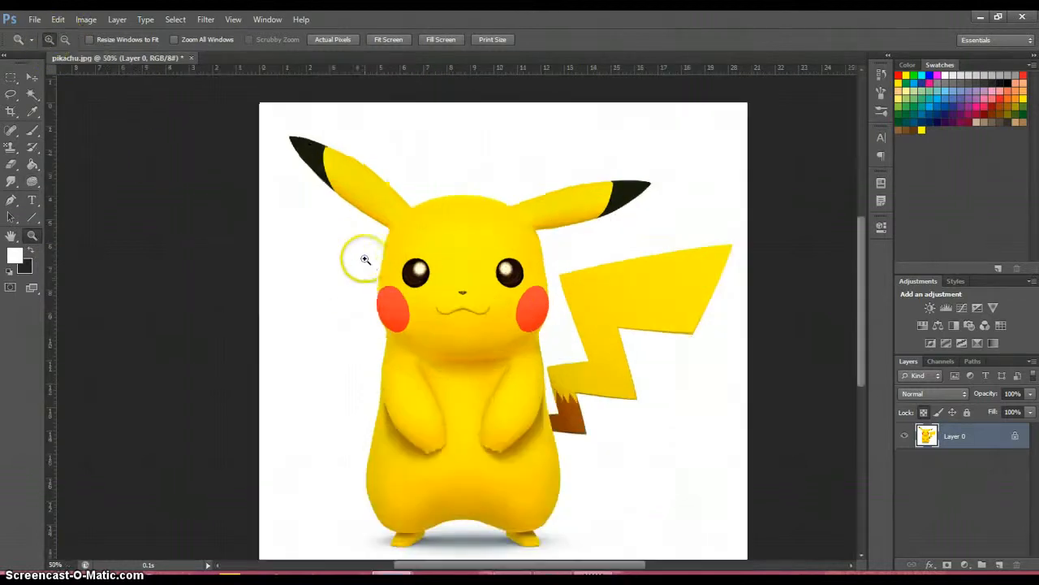
left_click(365, 259)
left_click(365, 259)
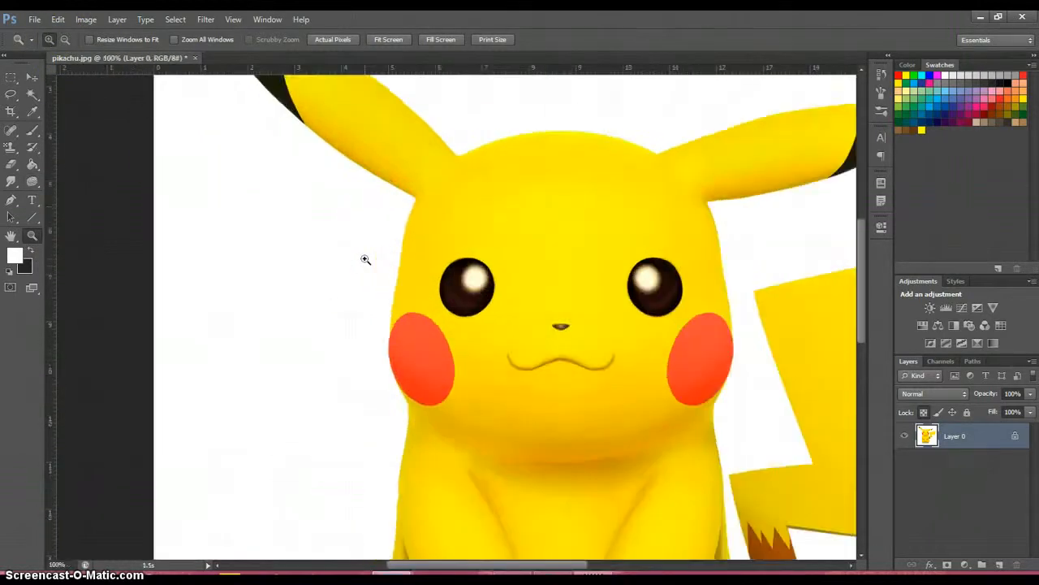
left_click(365, 259)
left_click(365, 259)
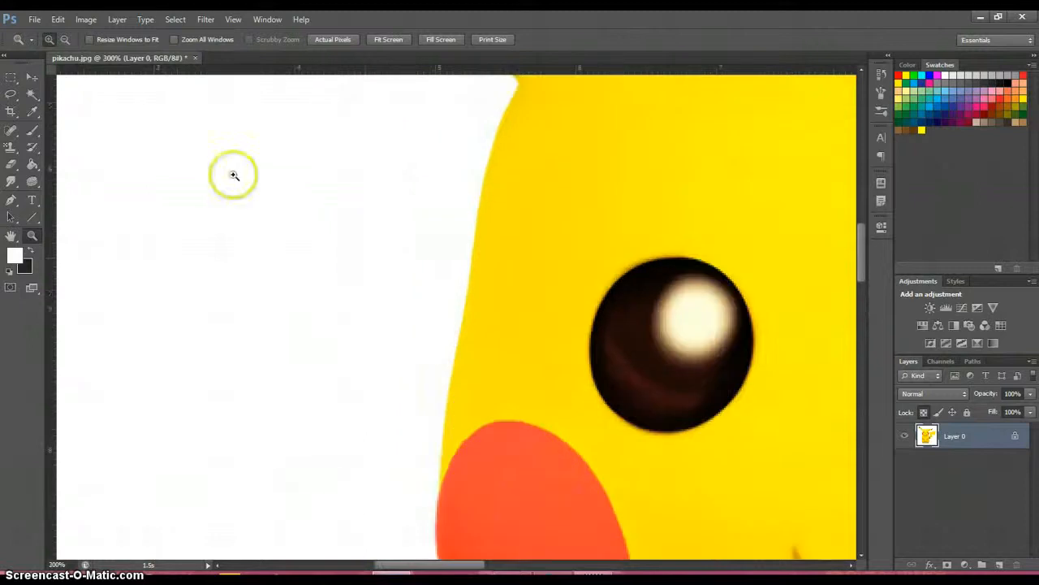
left_click(65, 39)
left_click(311, 194)
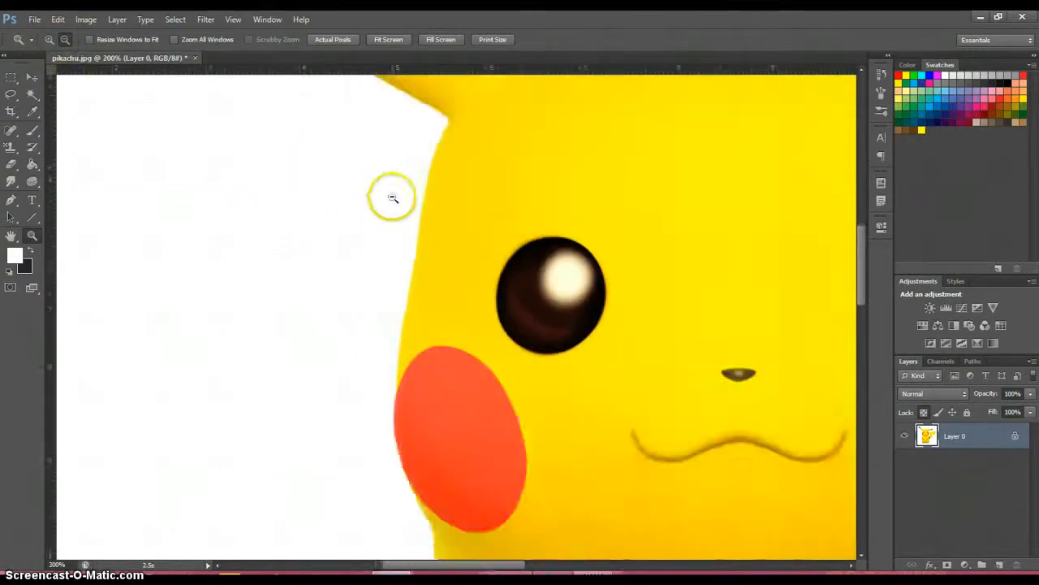
scroll(392, 197, "up", 5)
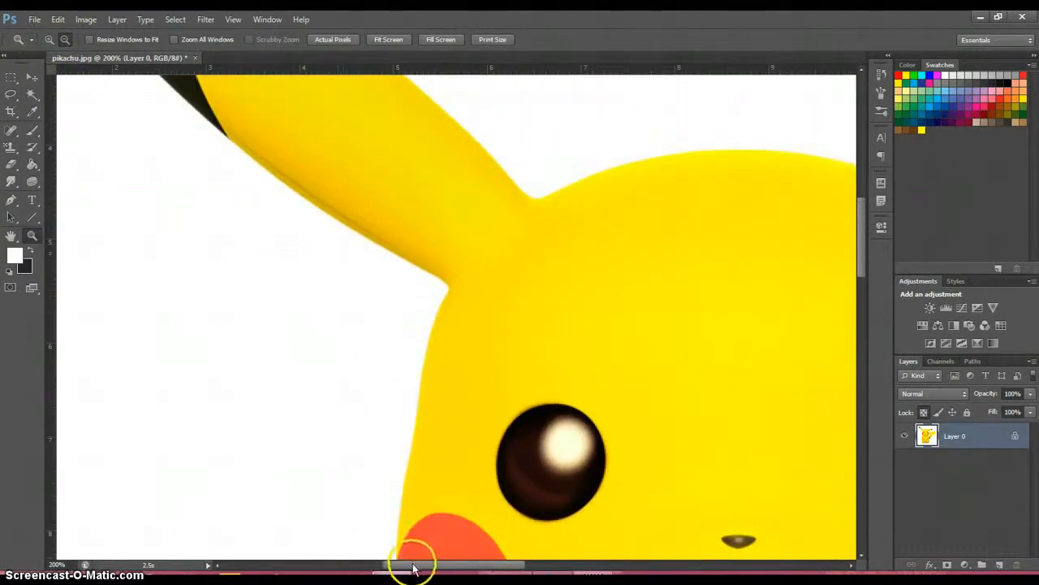
left_click_drag(413, 568, 443, 568)
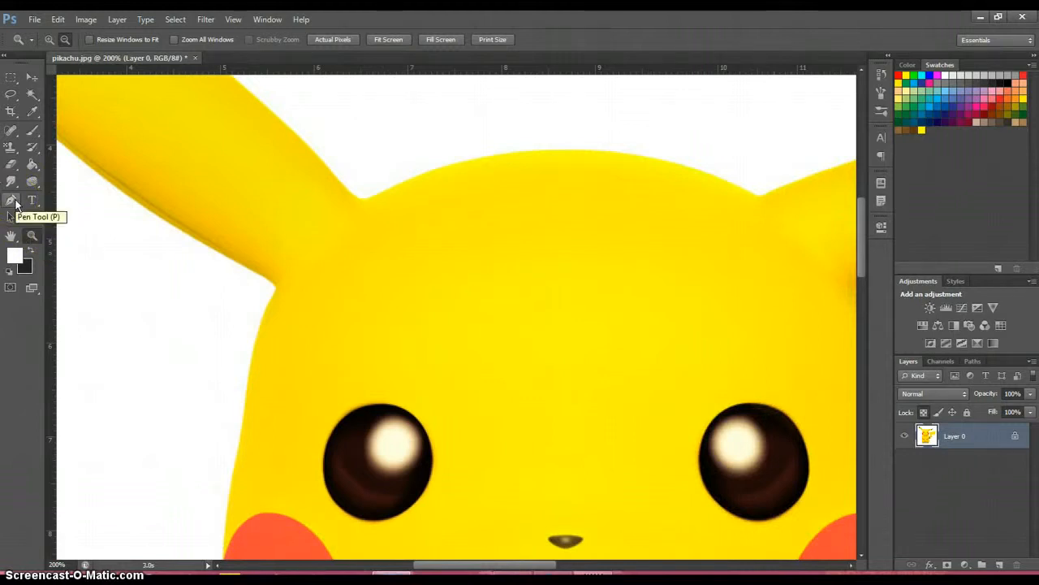
left_click(11, 201)
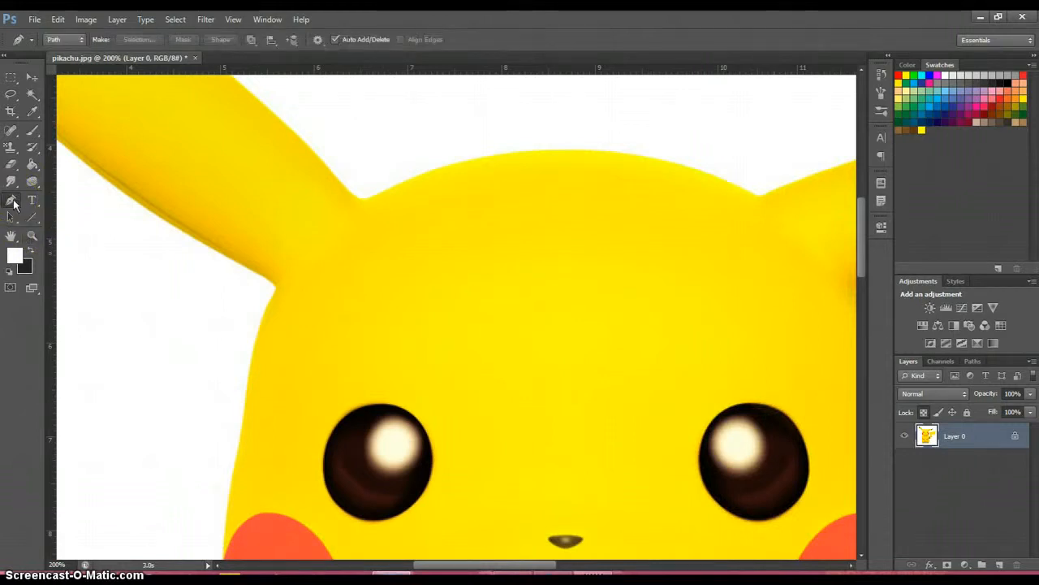
left_click(363, 198)
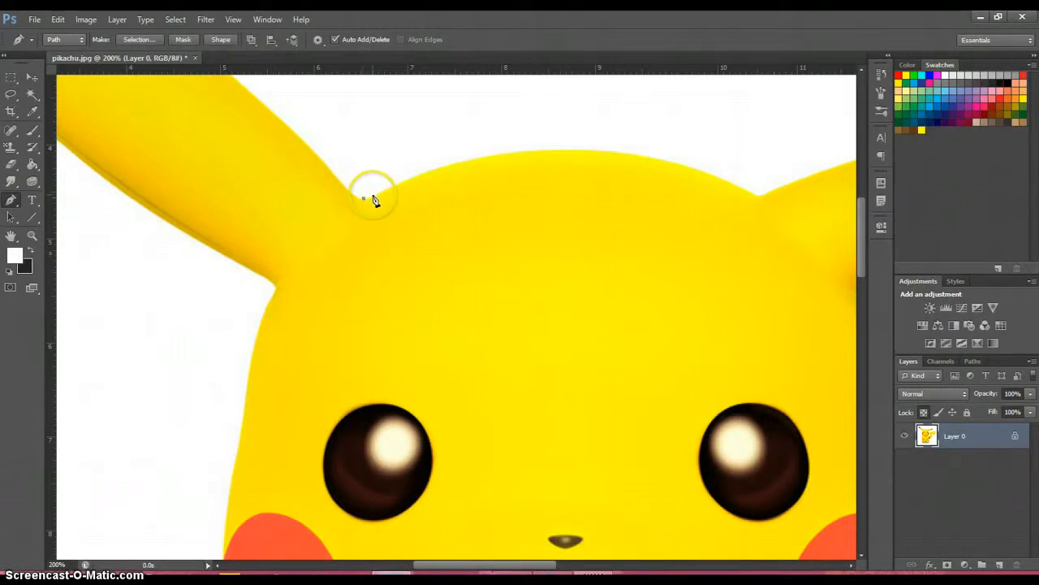
left_click(371, 196)
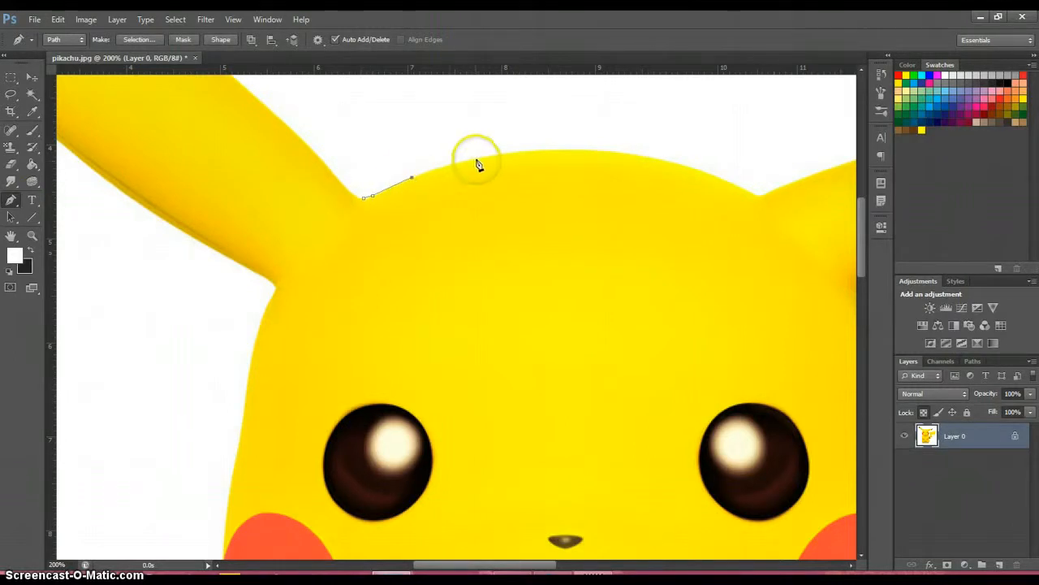
left_click(515, 152)
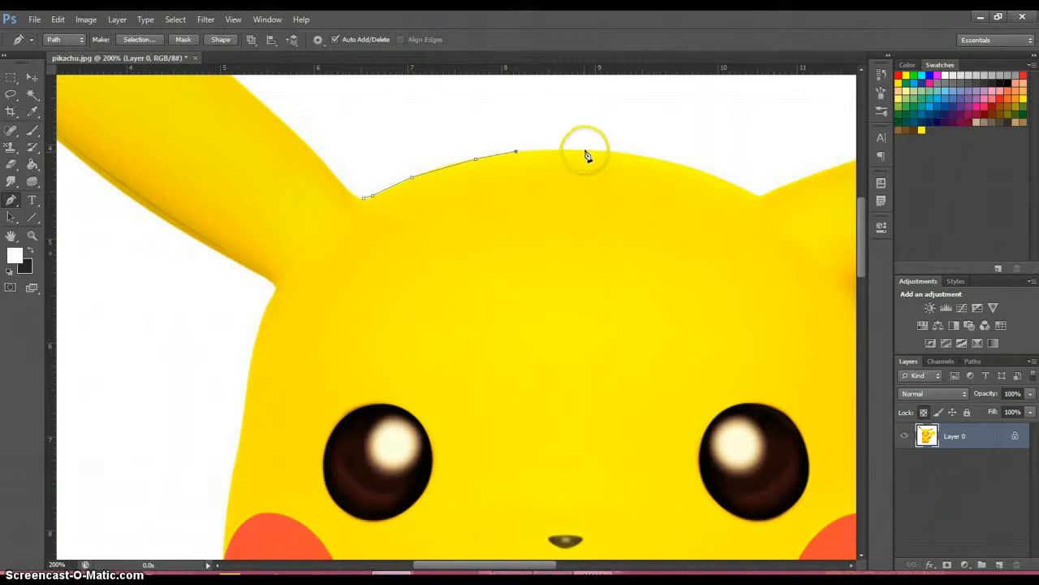
left_click(585, 151)
left_click(647, 154)
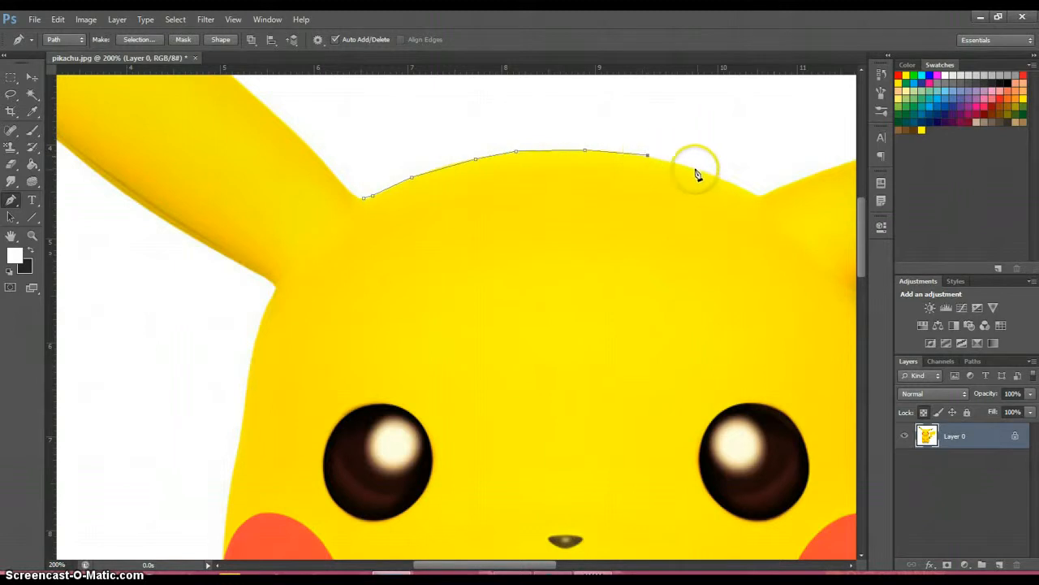
left_click(757, 197)
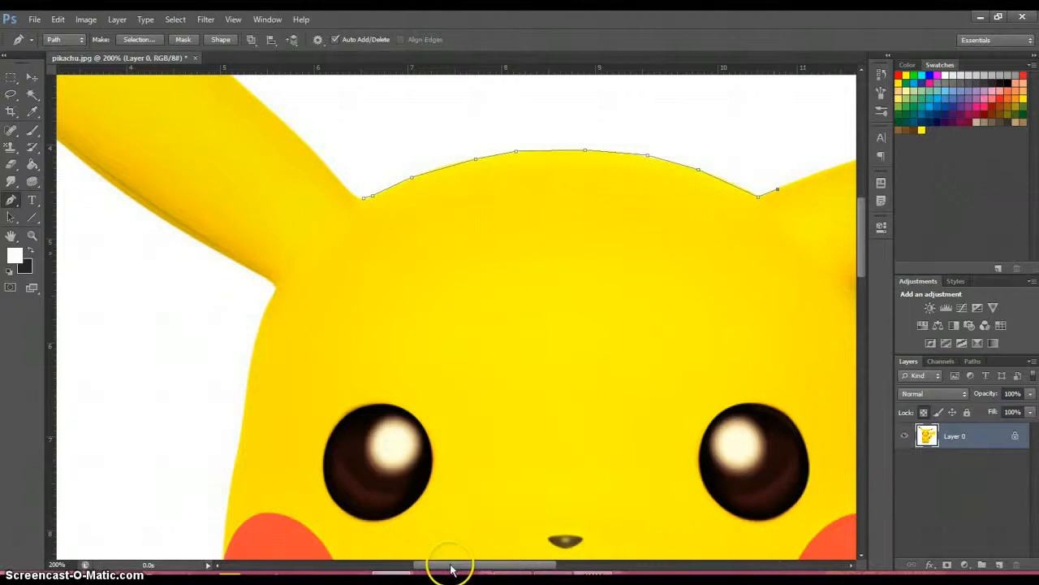
- Continue the pen path along the upper edge of the ear on the tail side, up to its black tip
left_click_drag(452, 569, 502, 549)
left_click(620, 158)
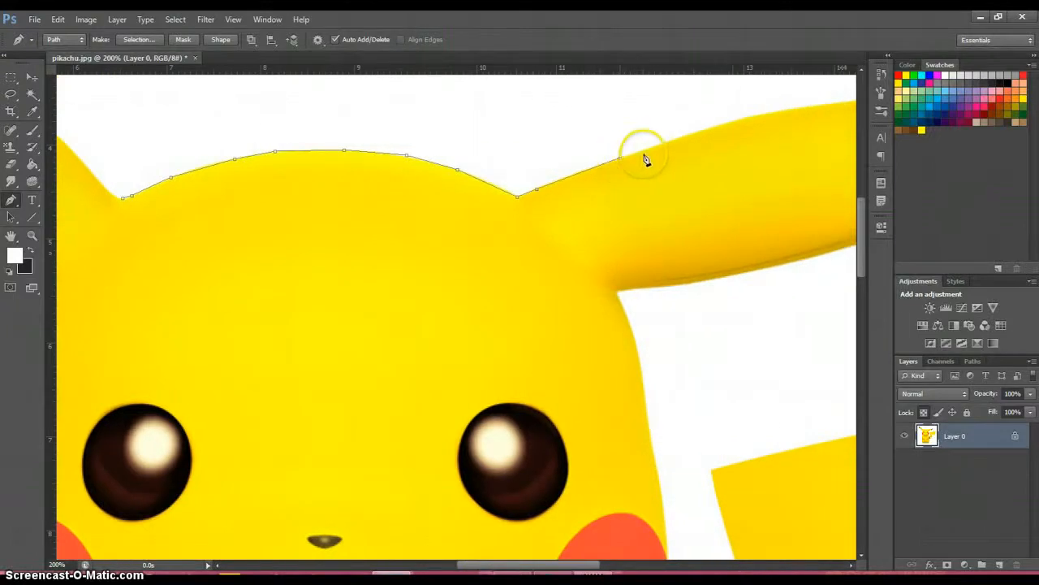
left_click(710, 128)
left_click(757, 116)
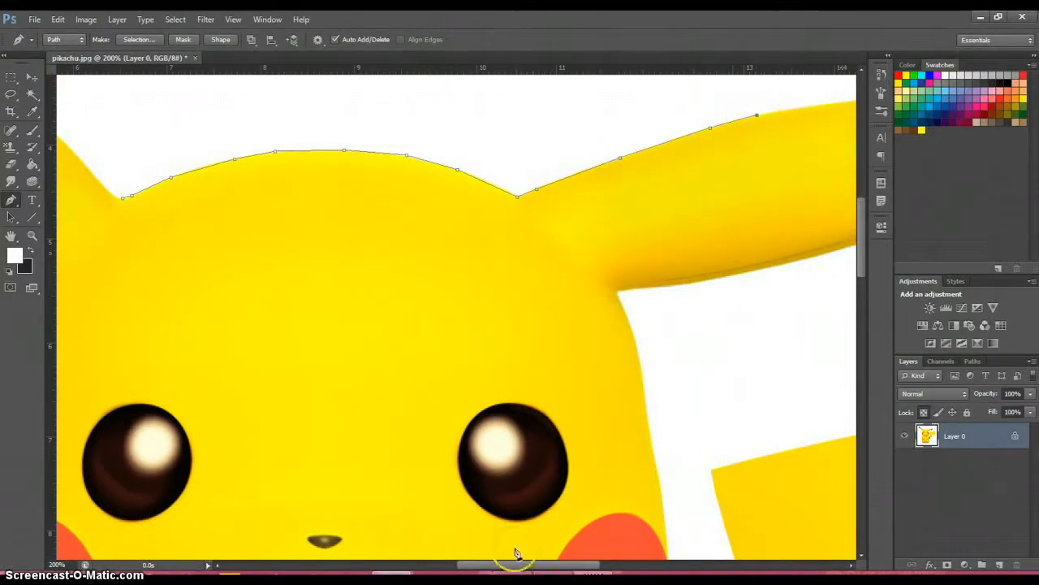
left_click_drag(521, 567, 611, 555)
scroll(325, 198, "up", 1)
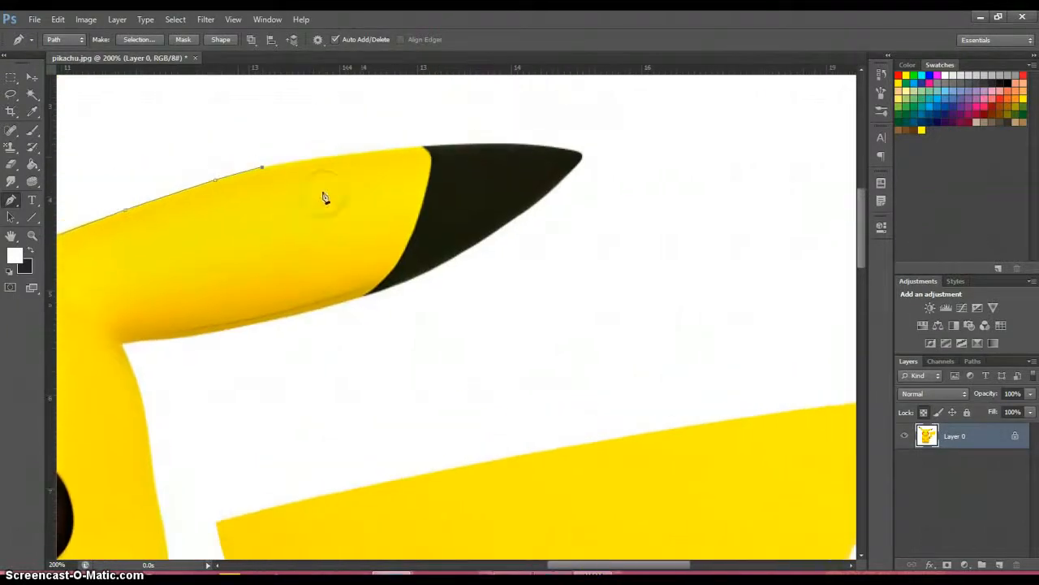
left_click(346, 155)
left_click(436, 147)
left_click(544, 158)
left_click(494, 166)
left_click(446, 216)
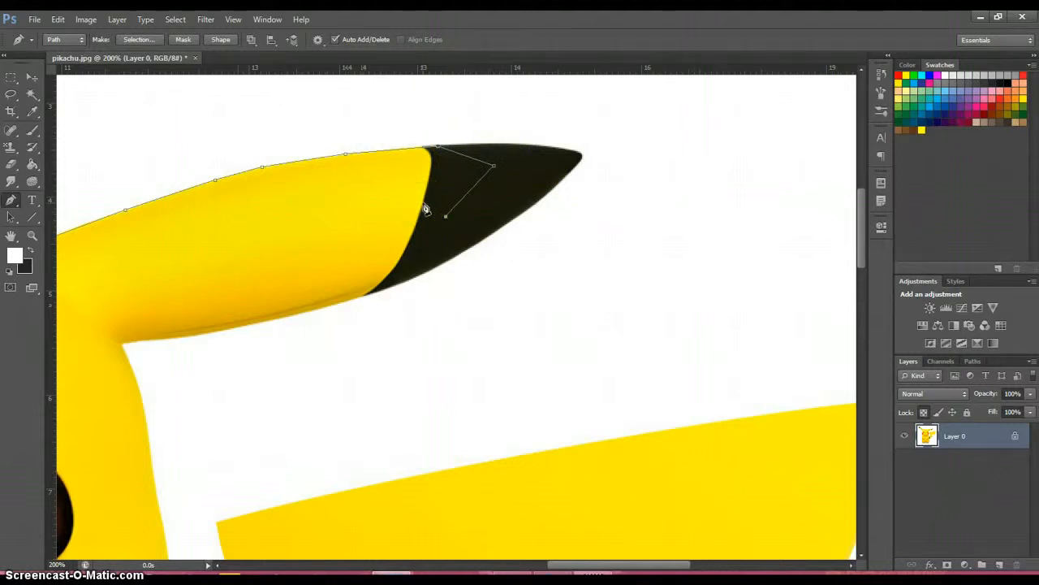
key("ctrl+z")
- Continue the pen path around the outline of the ear's black tip and back to the yellow underside
left_click(491, 144)
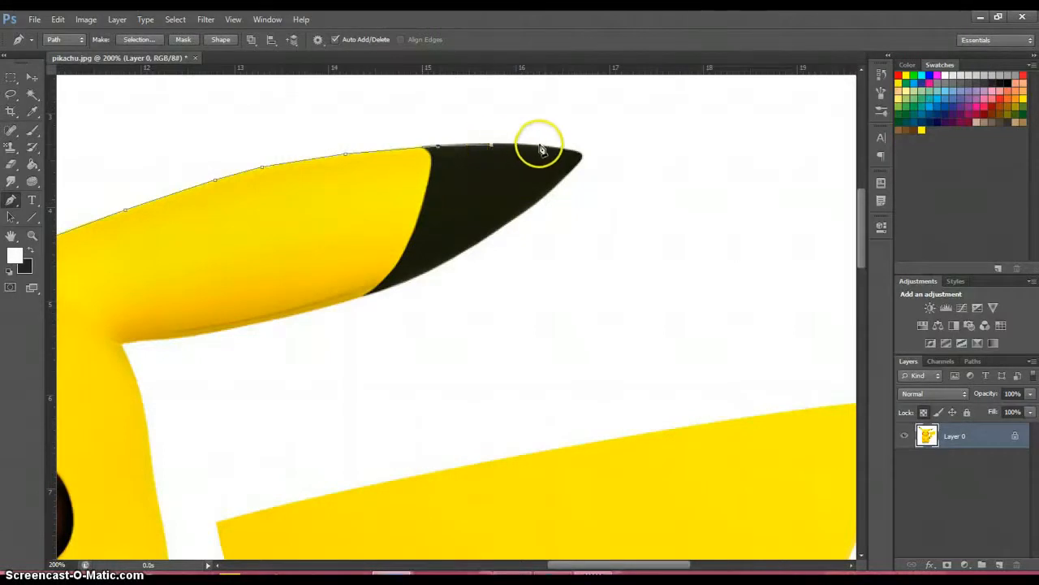
left_click(544, 144)
left_click(582, 153)
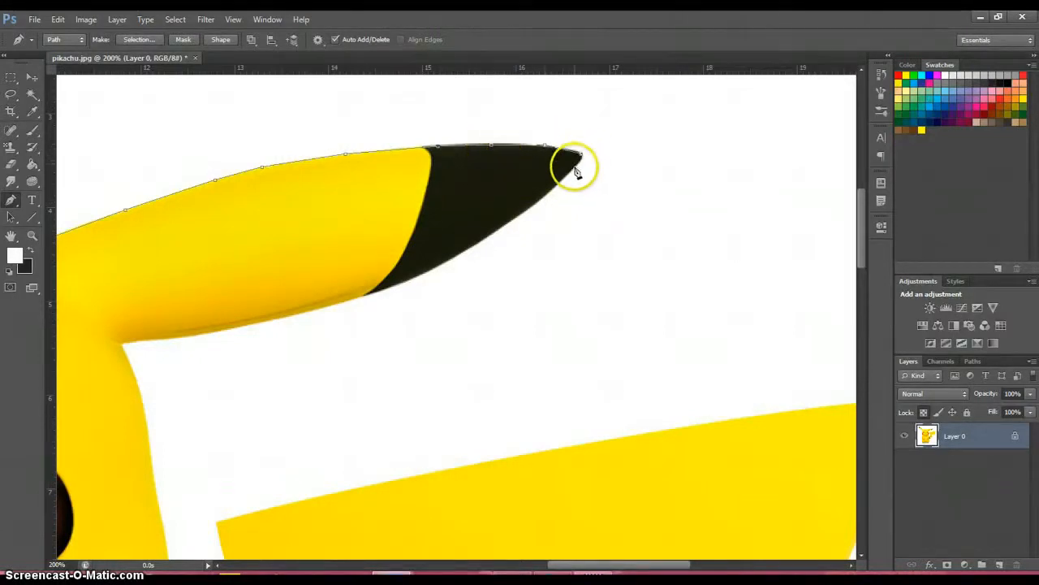
left_click(570, 171)
left_click(539, 201)
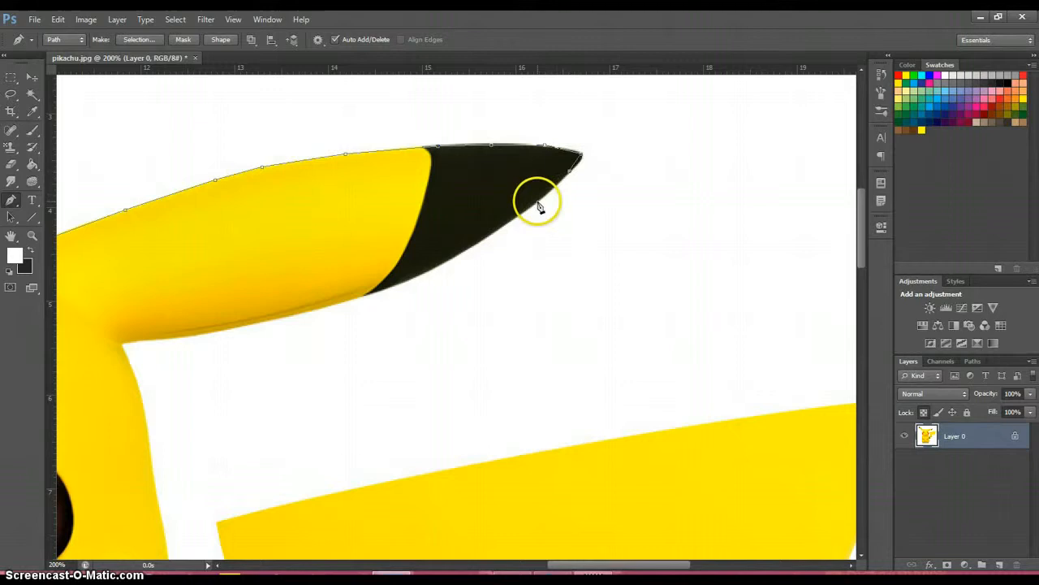
left_click(477, 244)
left_click(431, 269)
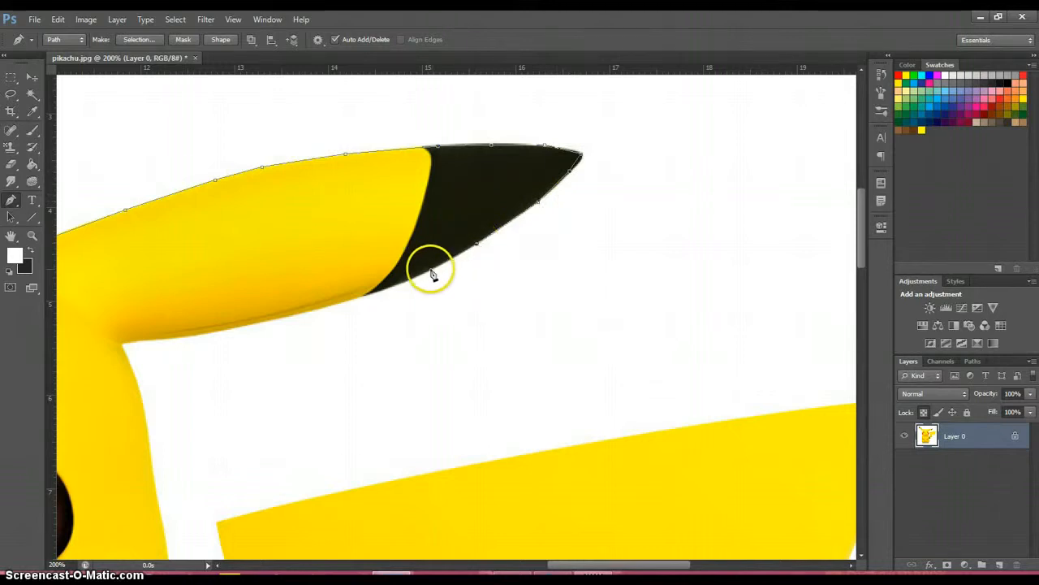
left_click(379, 292)
- Continue the pen path along the yellow underside of the tail-side ear, back to where the ear meets the head
left_click(302, 315)
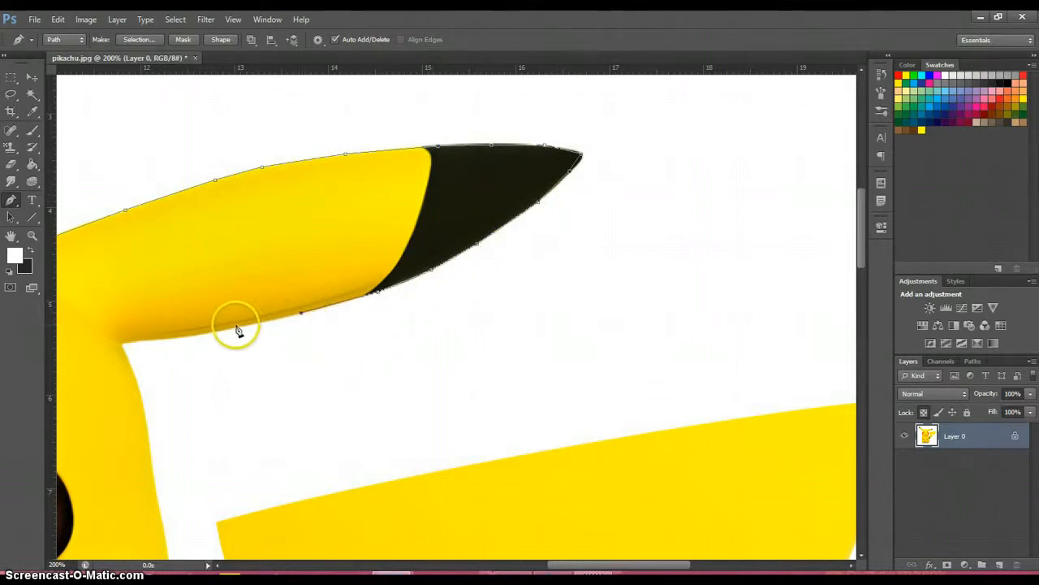
left_click(234, 328)
left_click(175, 335)
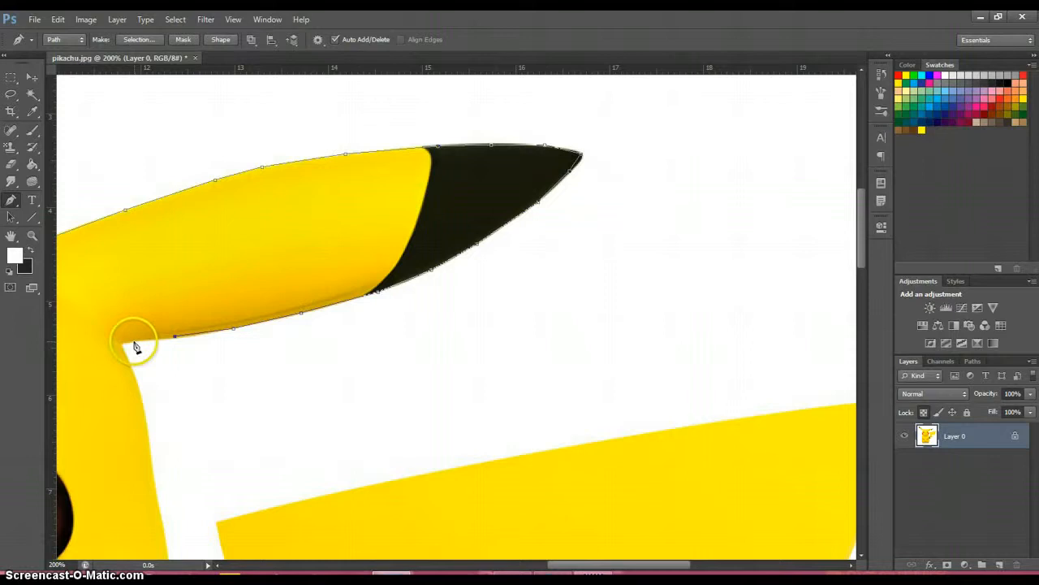
left_click(133, 342)
- Continue the pen path from the base of the ear down the side of the head to just above the red cheek
left_click(132, 366)
scroll(138, 357, "down", 3)
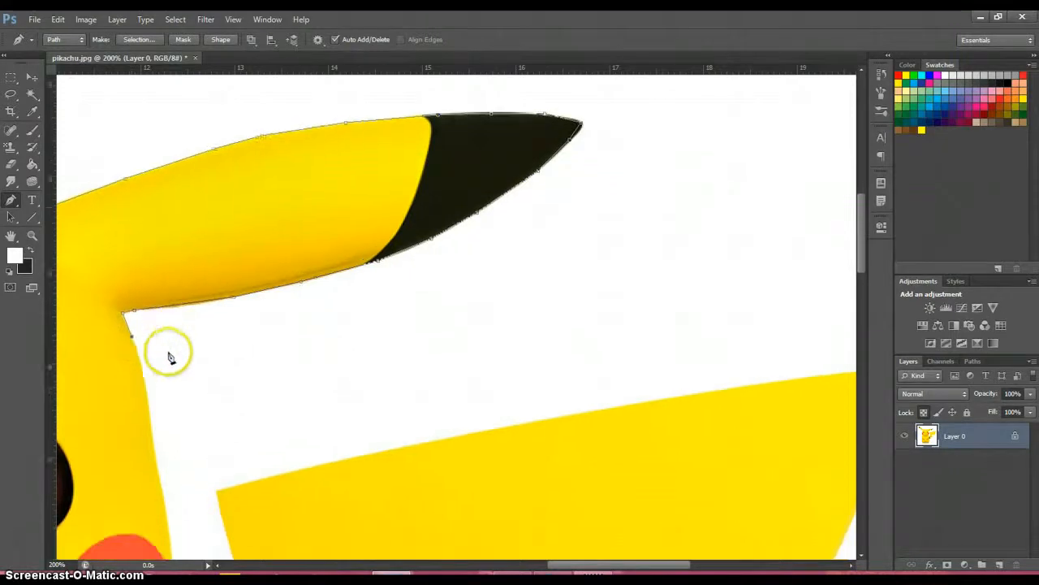
left_click(143, 307)
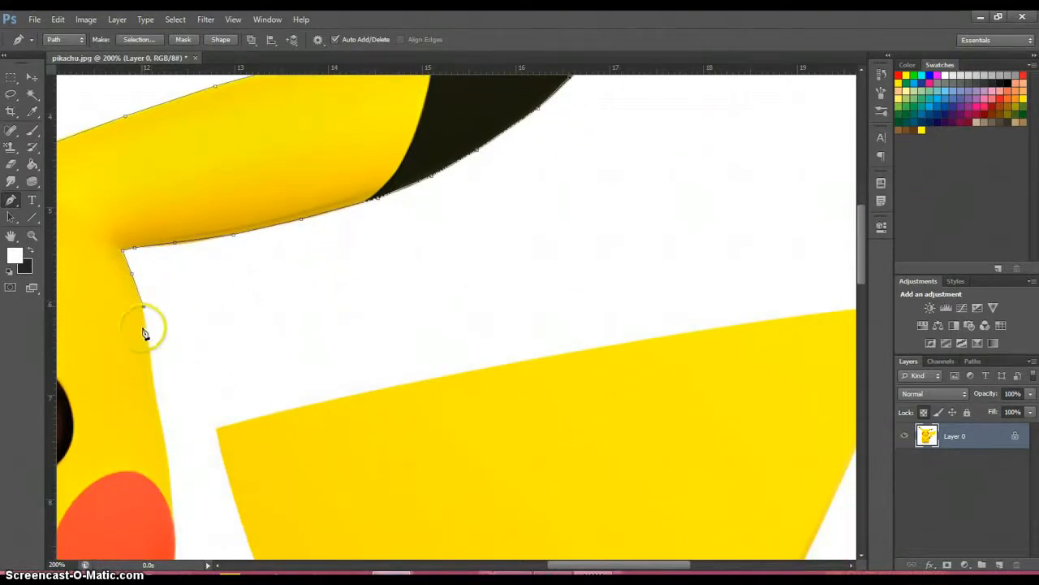
left_click(147, 332)
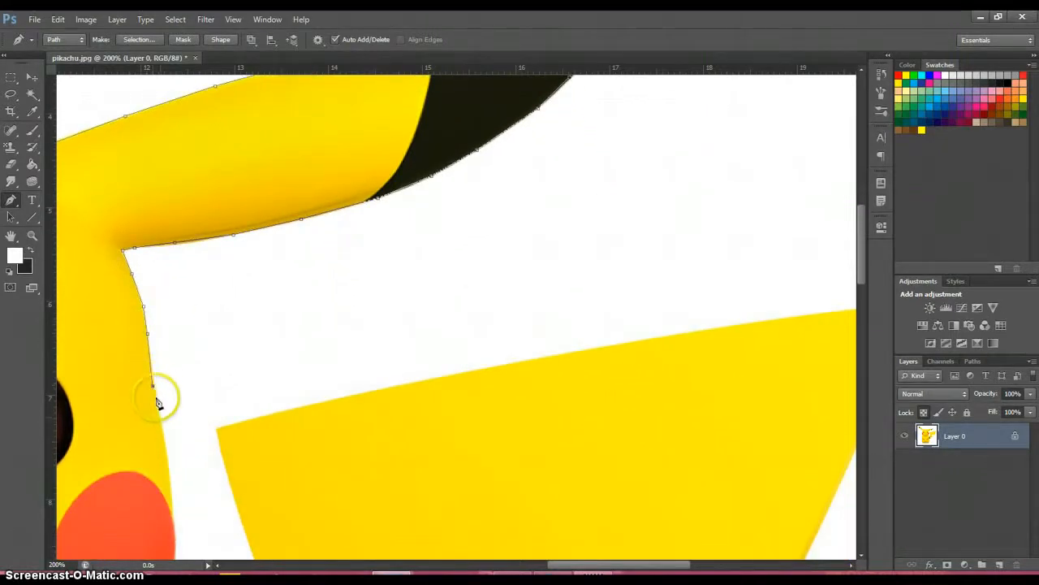
left_click(160, 421)
- Extend the pen path around the outer edge of the red cheek at 50% zoom, ending just below it
left_click(33, 235)
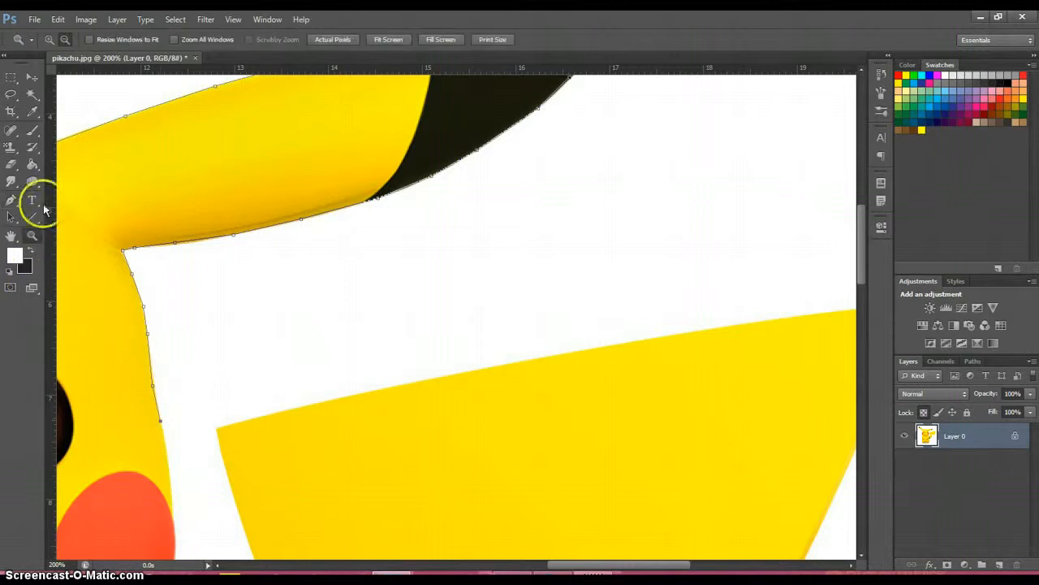
left_click(225, 285, "alt")
left_click(220, 285, "alt")
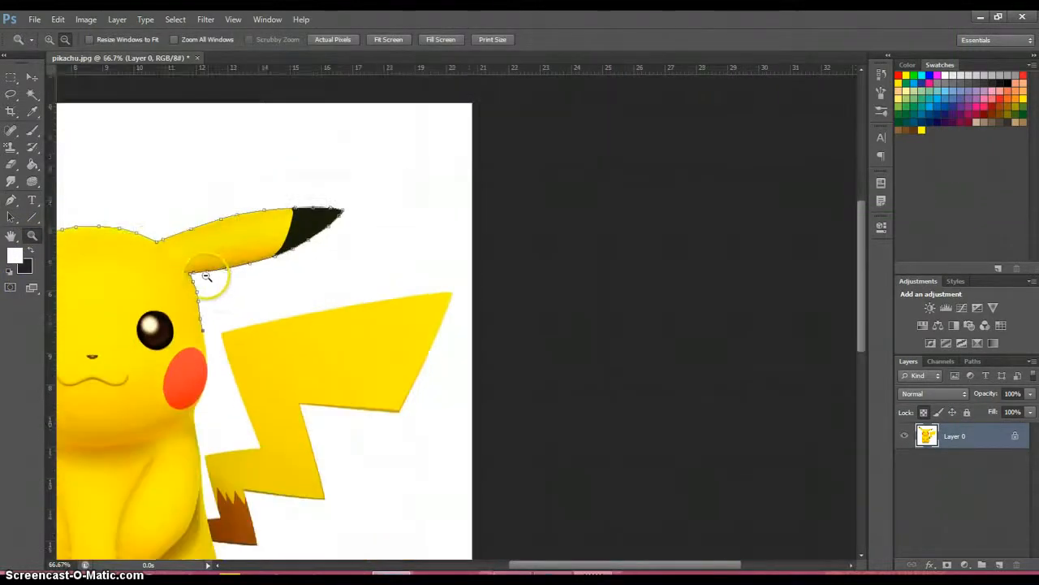
scroll(204, 236, "down", 3)
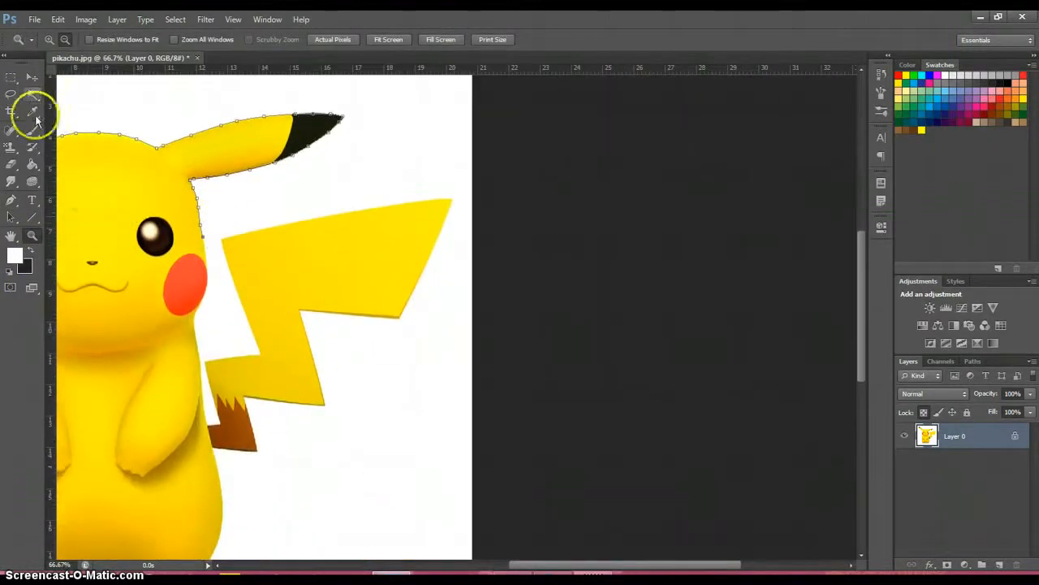
left_click(135, 153, "alt")
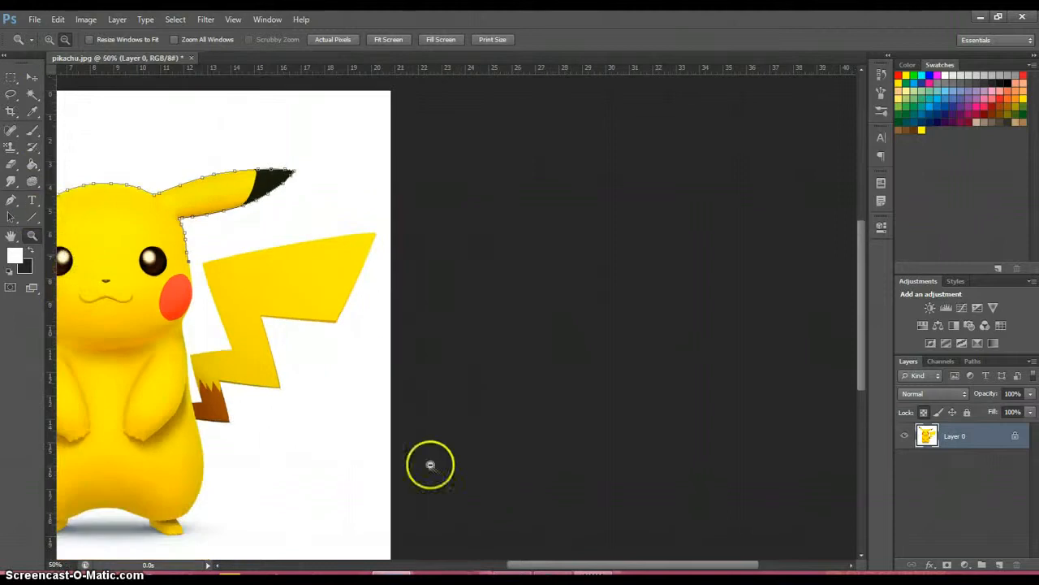
left_click_drag(555, 561, 512, 564)
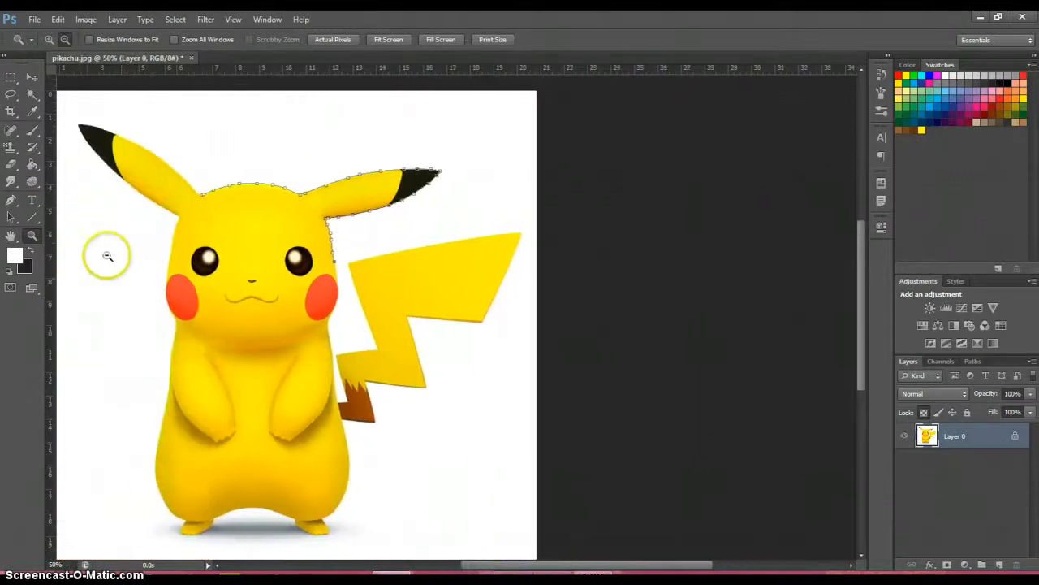
left_click(12, 199)
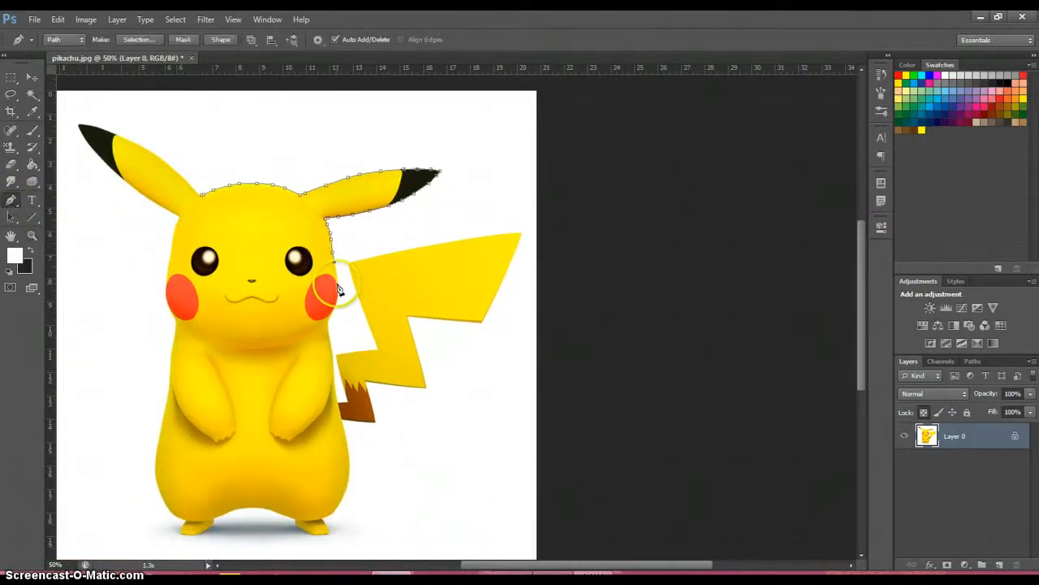
left_click(339, 302)
left_click(331, 324)
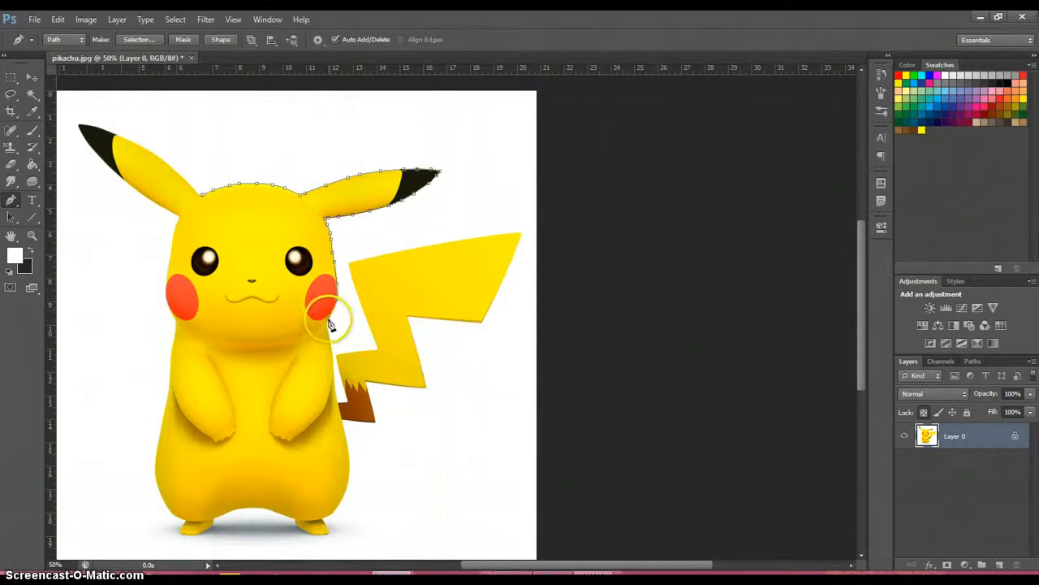
left_click(332, 338)
left_click(337, 363)
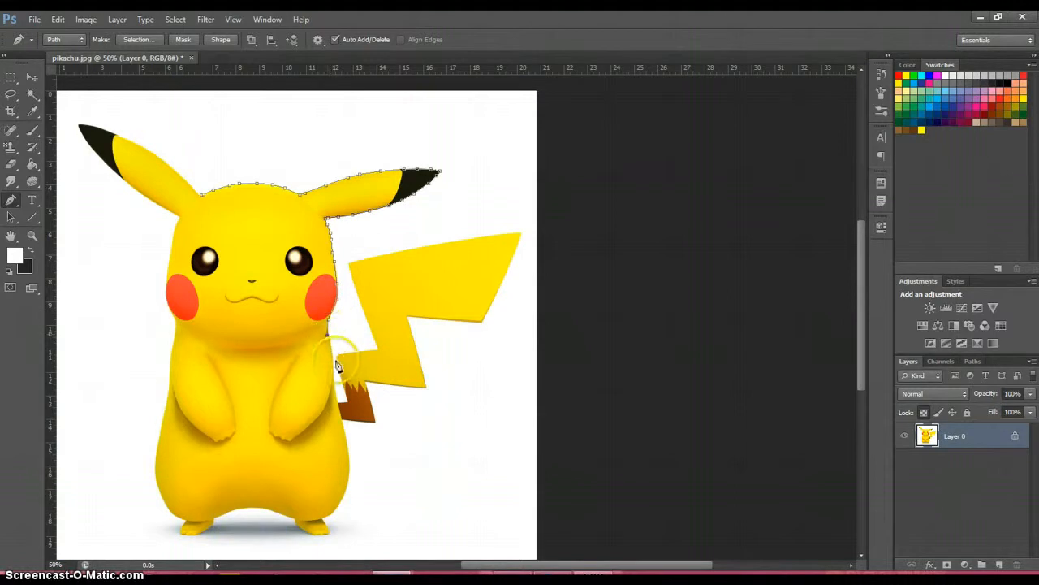
left_click(310, 342)
key("ctrl+alt+z")
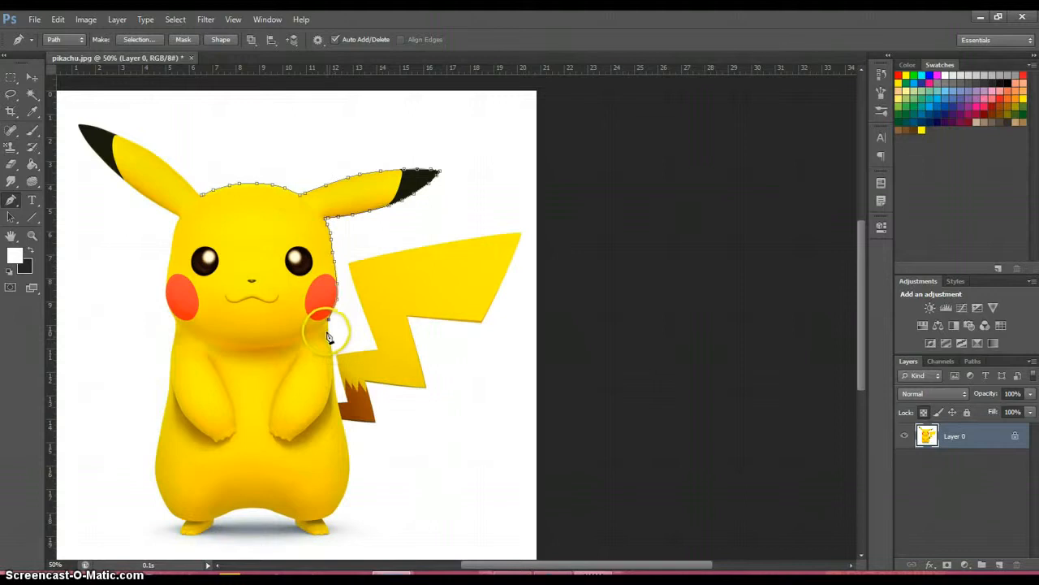
- Continue the pen path from below the cheek down the outer side of the arm to where the brown tail base meets the body
left_click(329, 330)
left_click(333, 355)
left_click(341, 382)
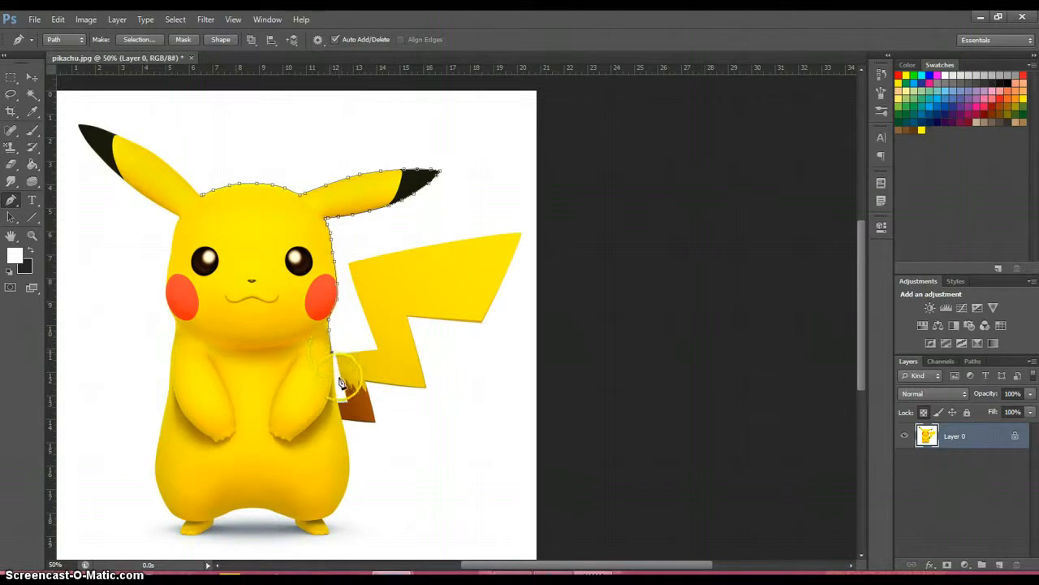
left_click(343, 405)
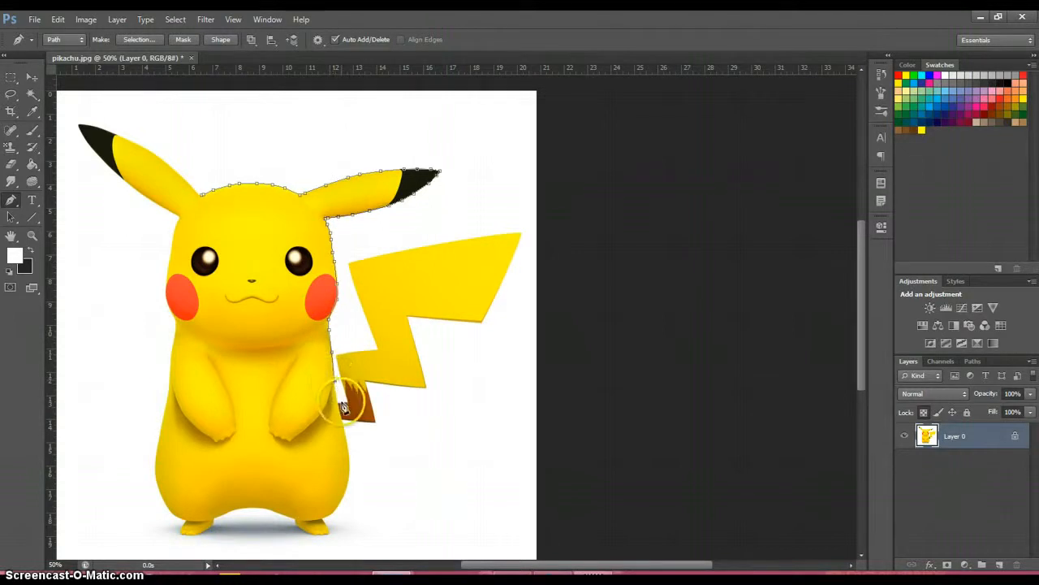
- Trace the body-facing zigzag edge of the tail with the pen path, from its brown base up to the upper inner corner
left_click(347, 404)
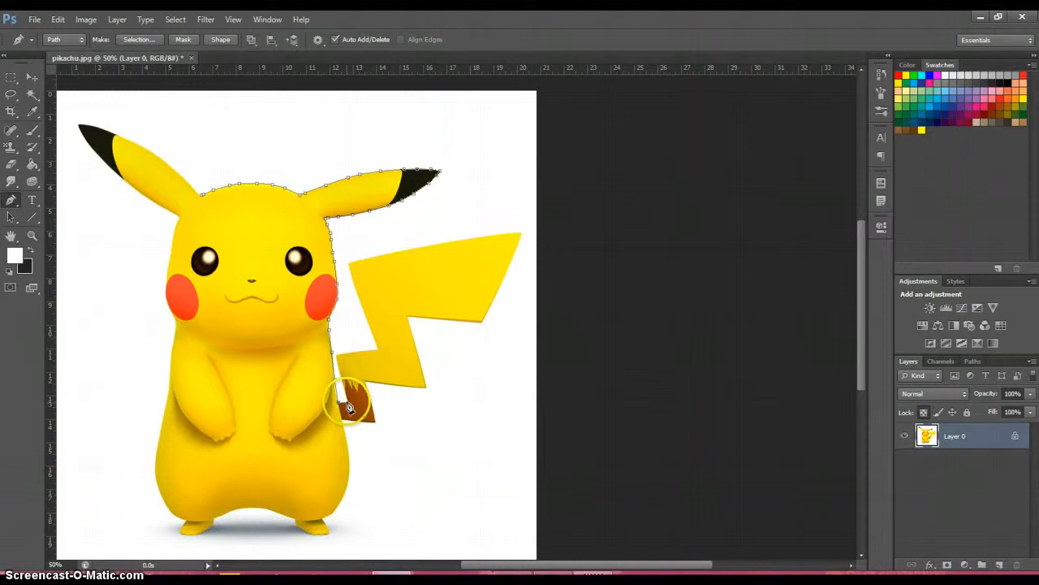
left_click(339, 362)
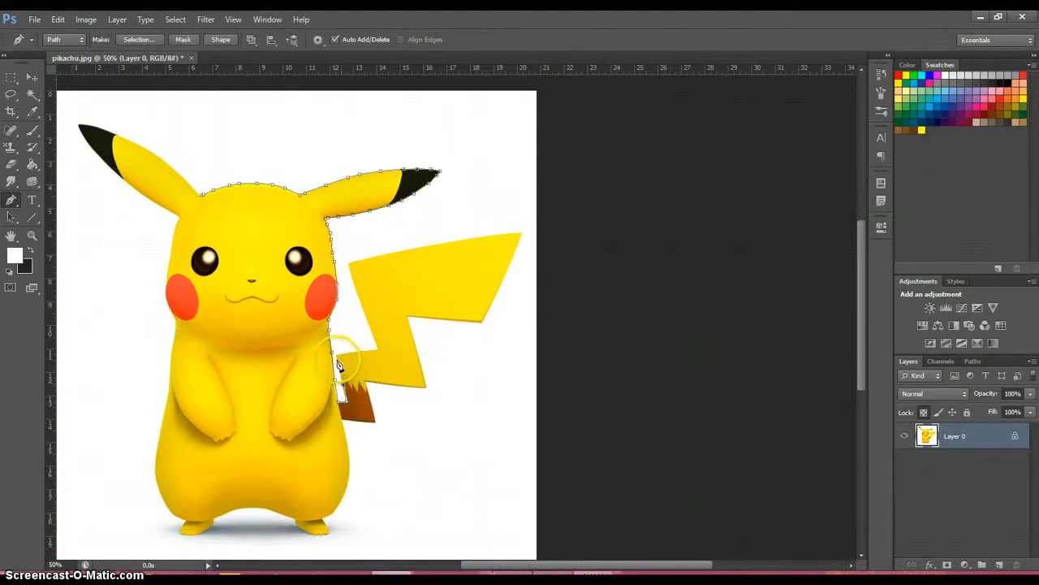
left_click(362, 359)
left_click(377, 349)
left_click(360, 299)
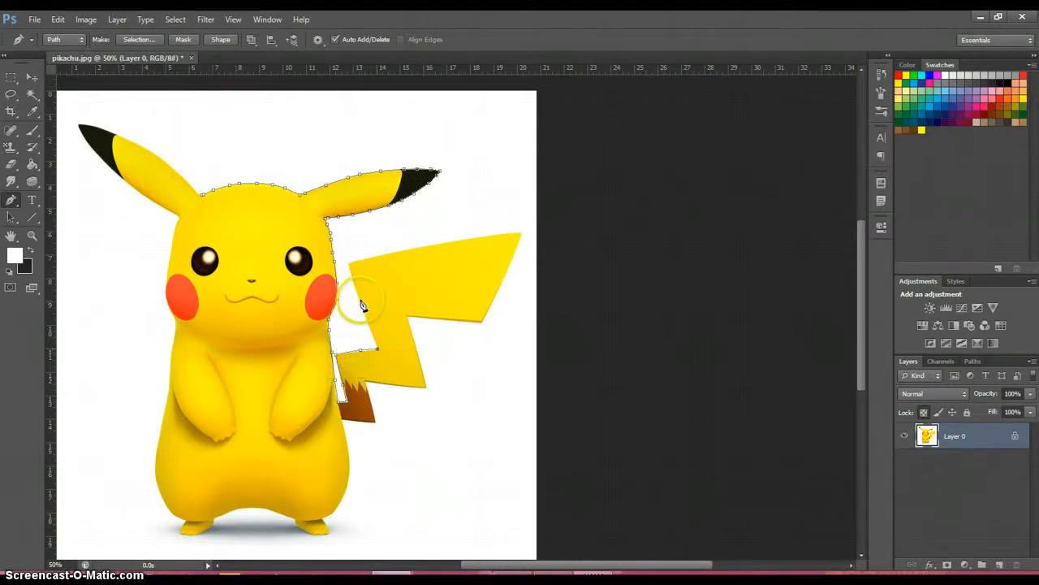
left_click(350, 264)
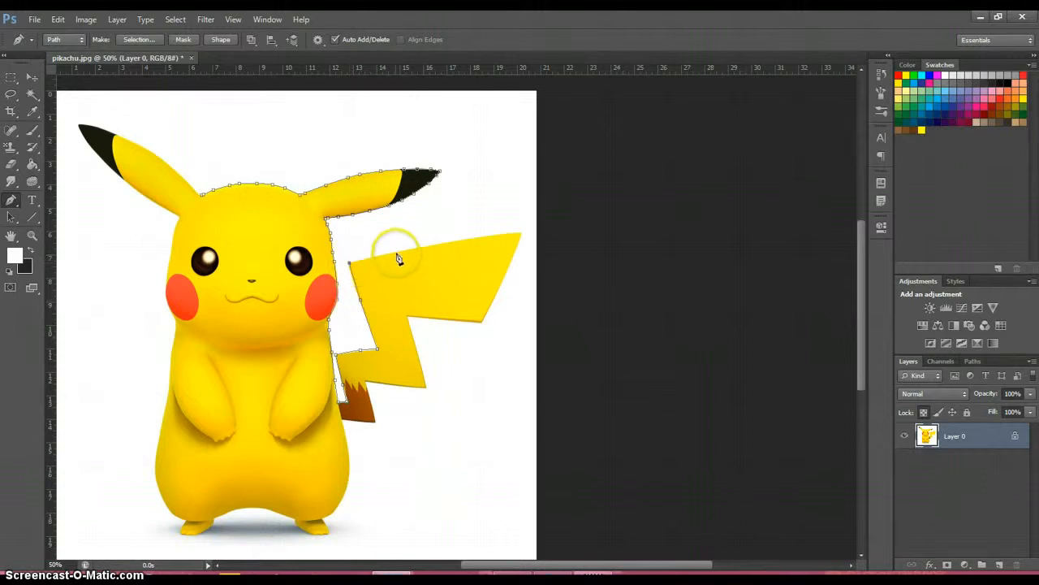
- Continue the pen path along the tail's upper edge to its pointed tip, down the outer side and back along the underside
left_click(396, 252)
left_click(482, 237)
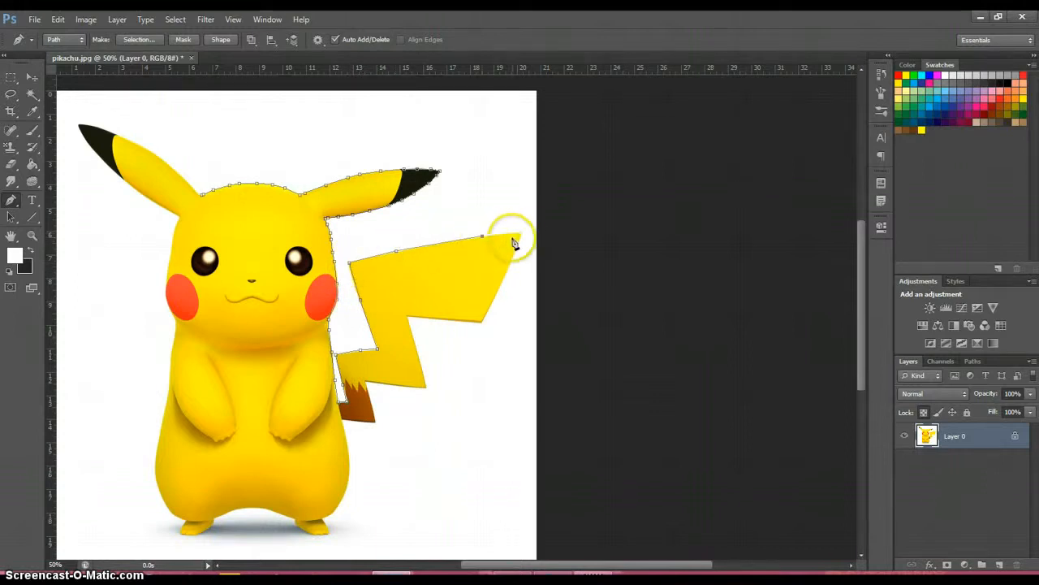
left_click(519, 234)
left_click(510, 261)
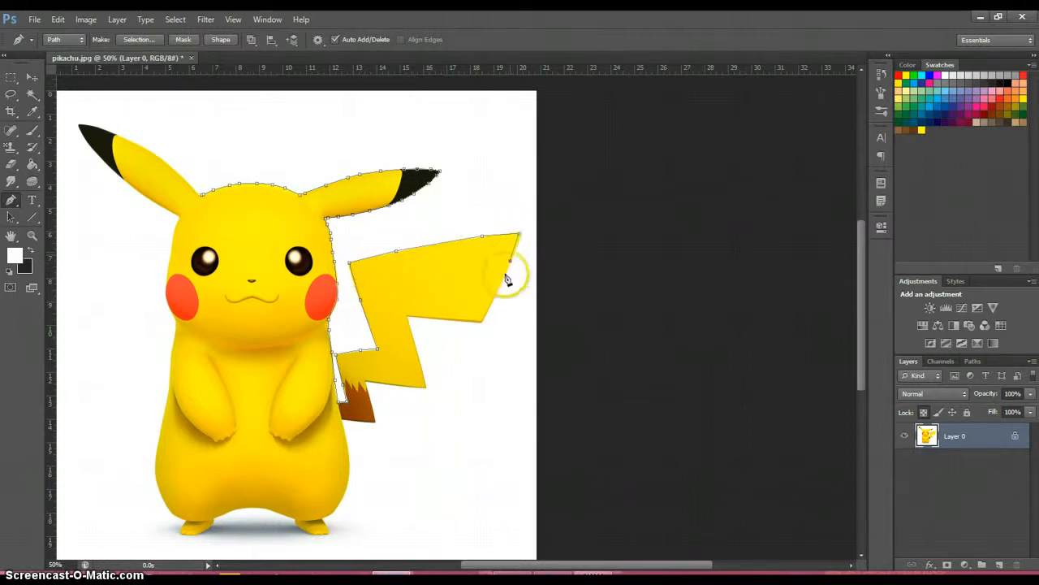
left_click(448, 318)
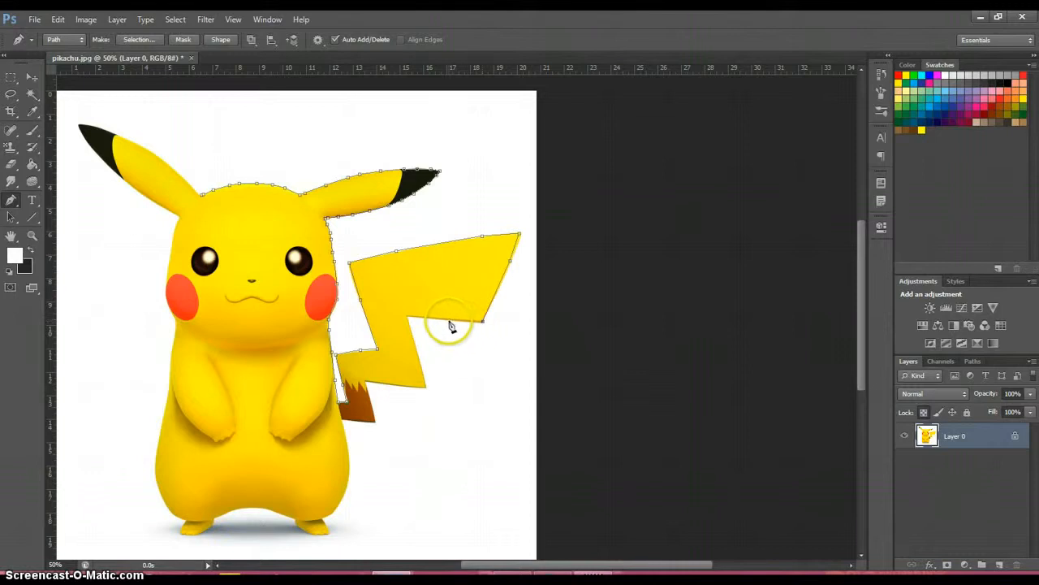
- Trace the tail's lower zigzag and the bottom of its brown base with the pen path, back to the body
left_click(412, 330)
left_click(425, 387)
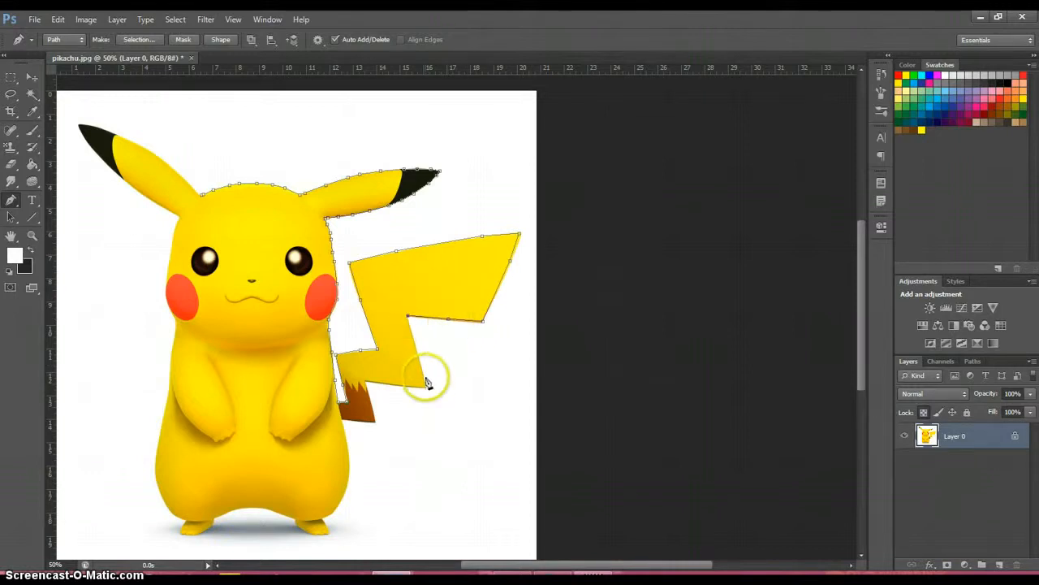
left_click(379, 388)
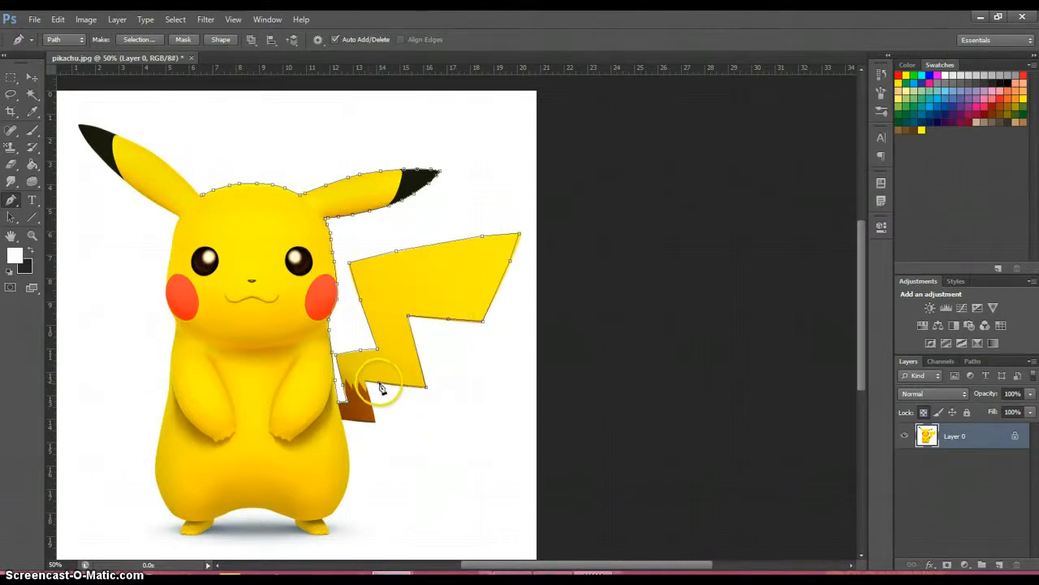
left_click(367, 381)
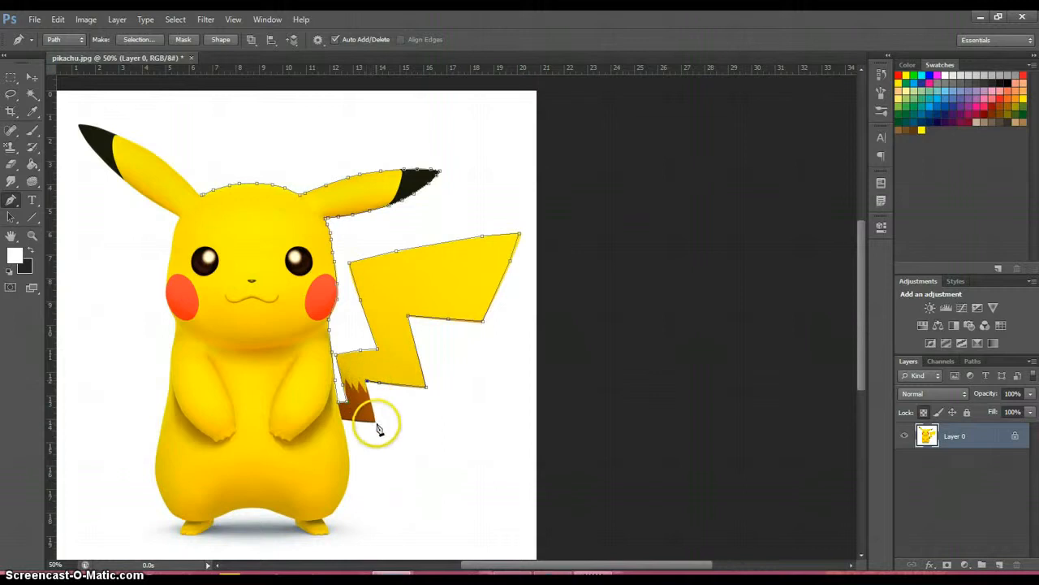
left_click(376, 420)
left_click(342, 419)
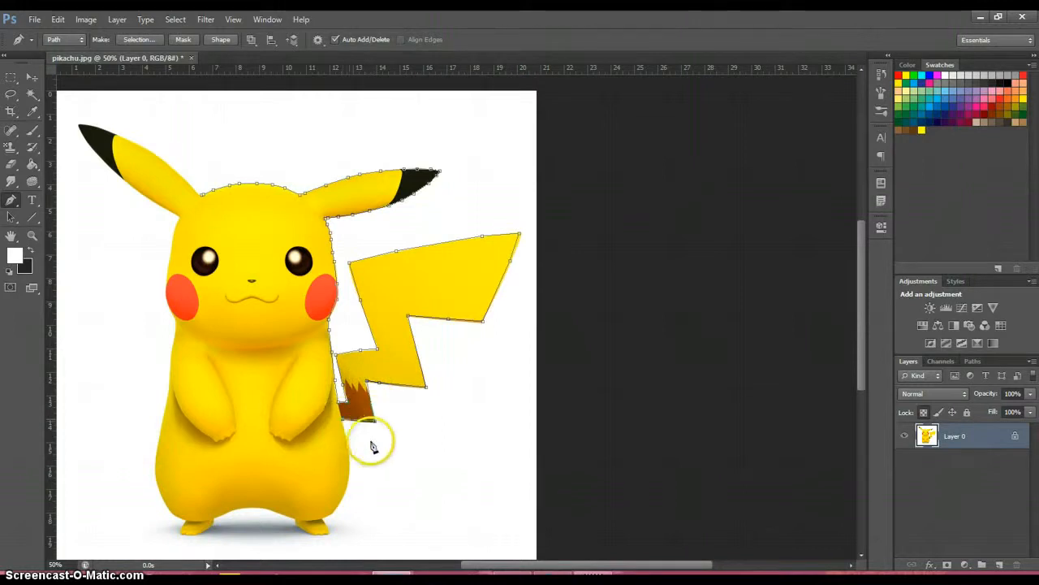
- Continue the pen path at 66.7% zoom from below the tail down the side of the lower body to the foot
scroll(372, 446, "down", 2)
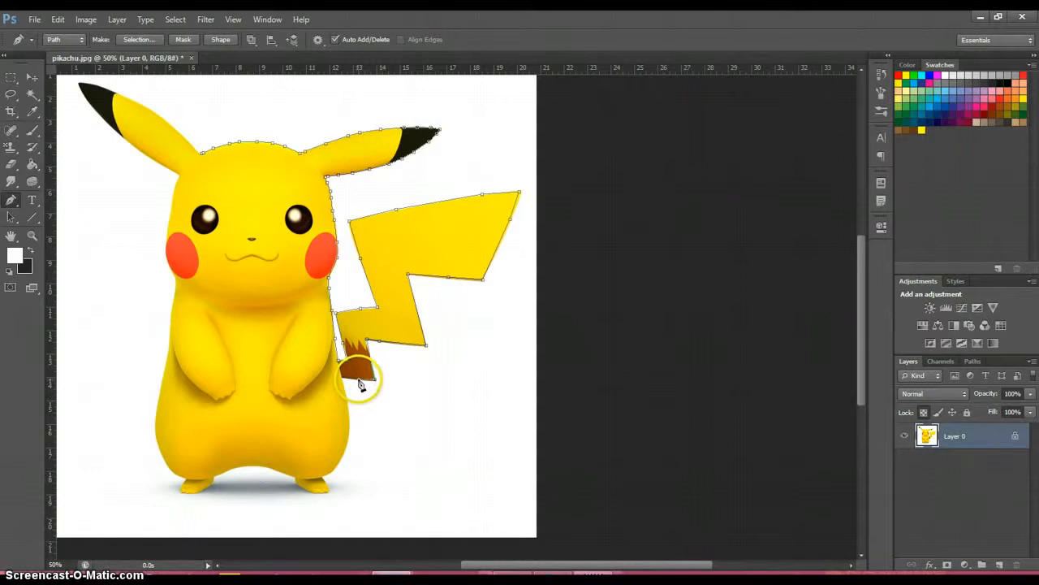
left_click(33, 235)
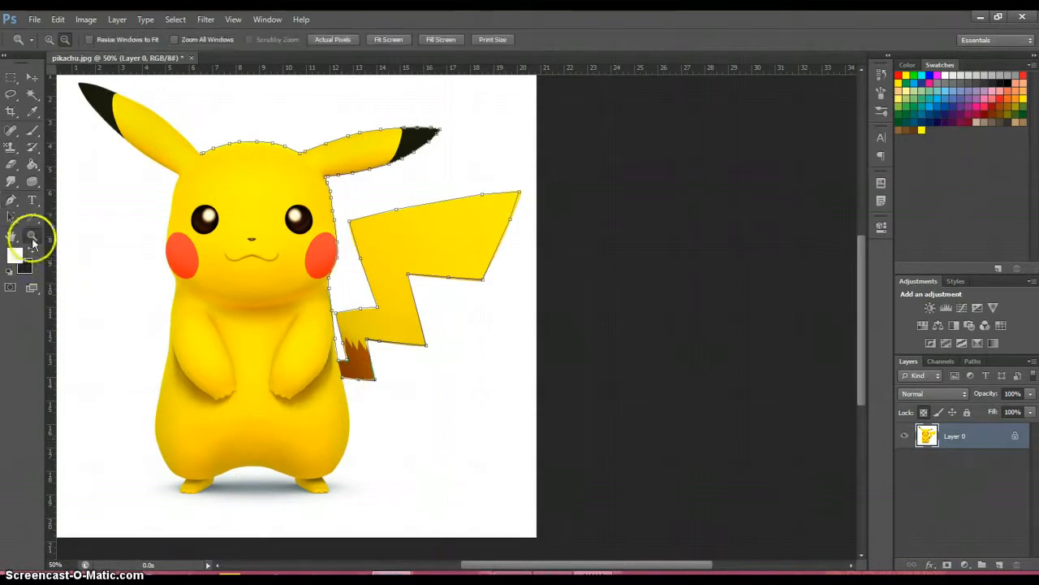
left_click(313, 262)
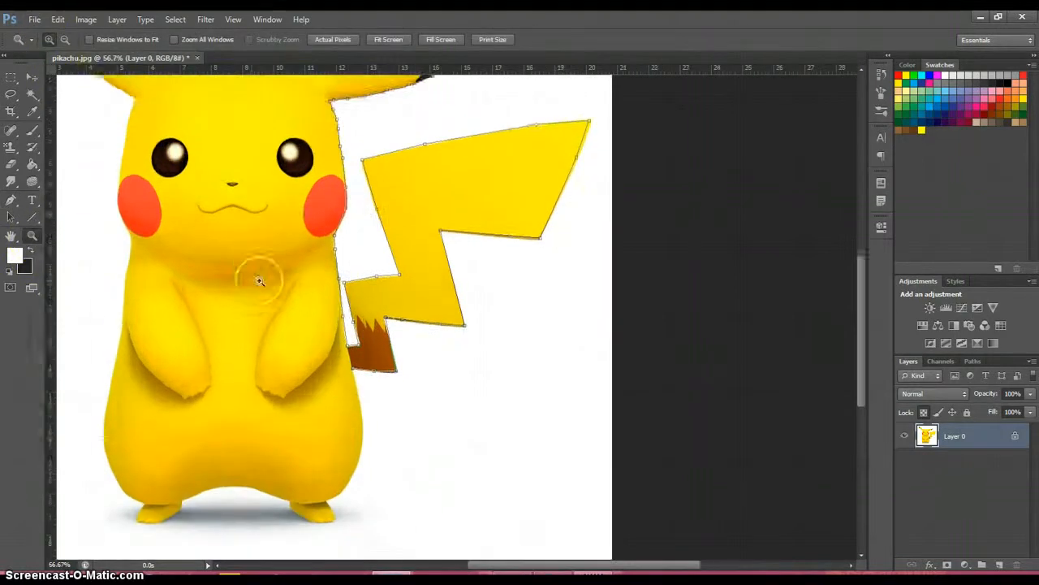
left_click(12, 200)
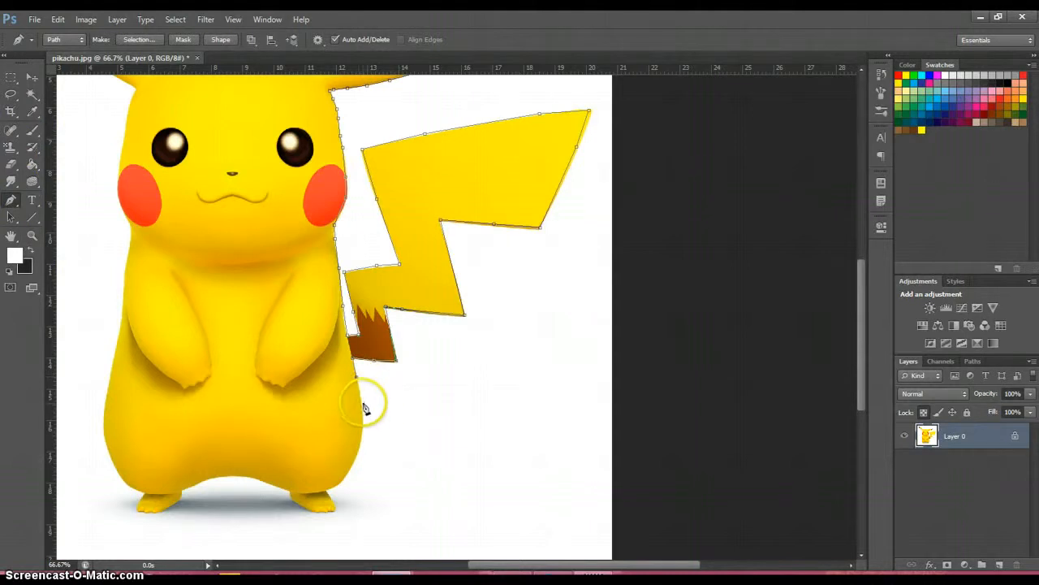
left_click(363, 429)
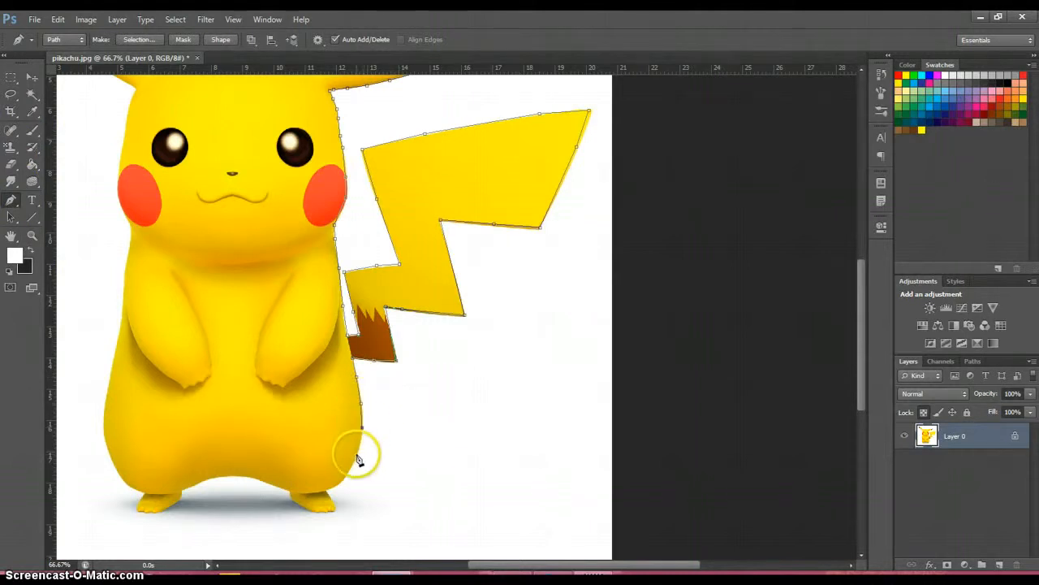
left_click(345, 479)
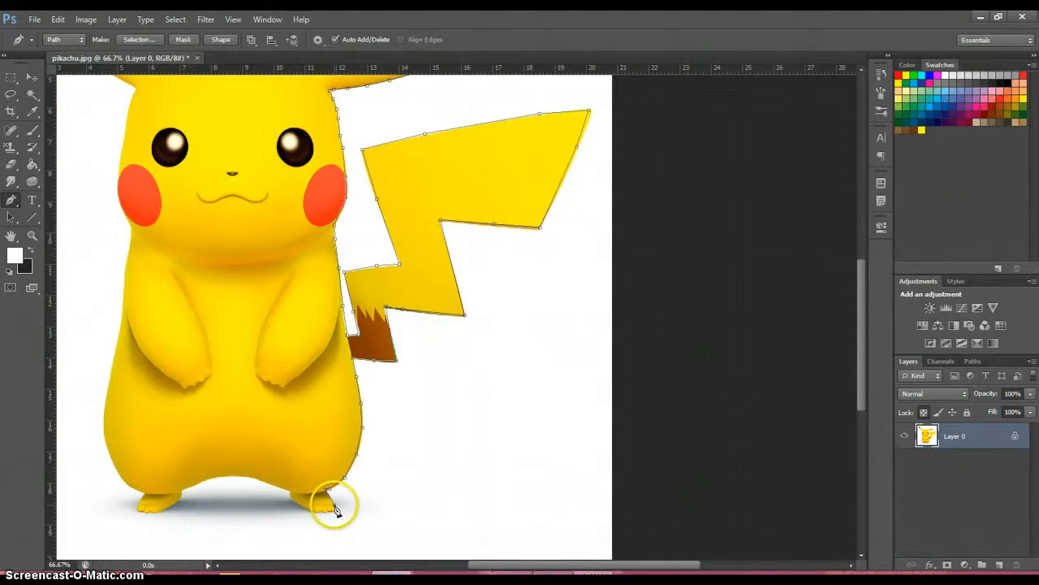
- Continue the pen path around the foot nearest the tail and along the arch between the legs to the other foot
left_click(332, 505)
left_click(326, 511)
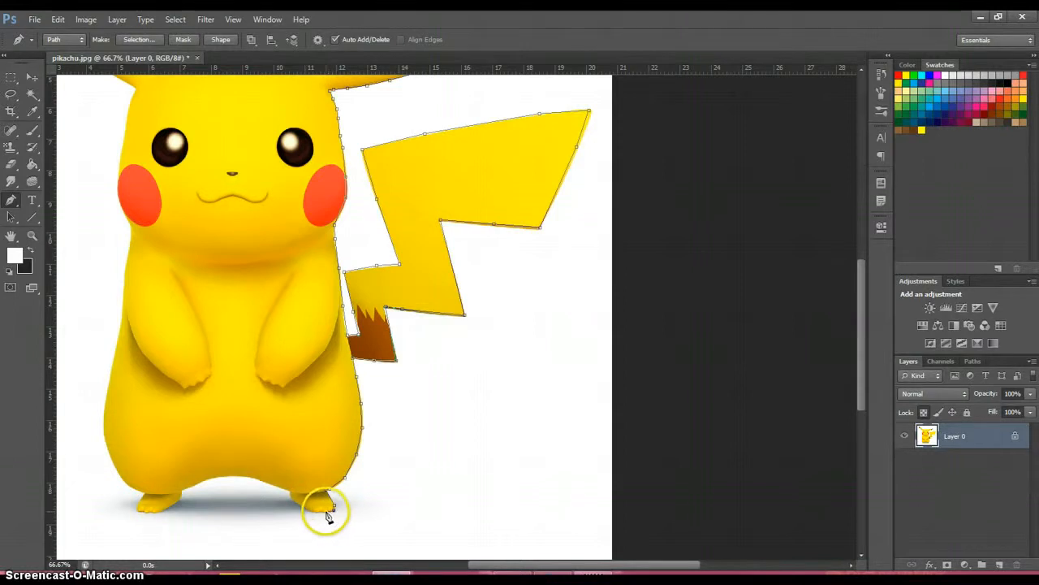
left_click(319, 511)
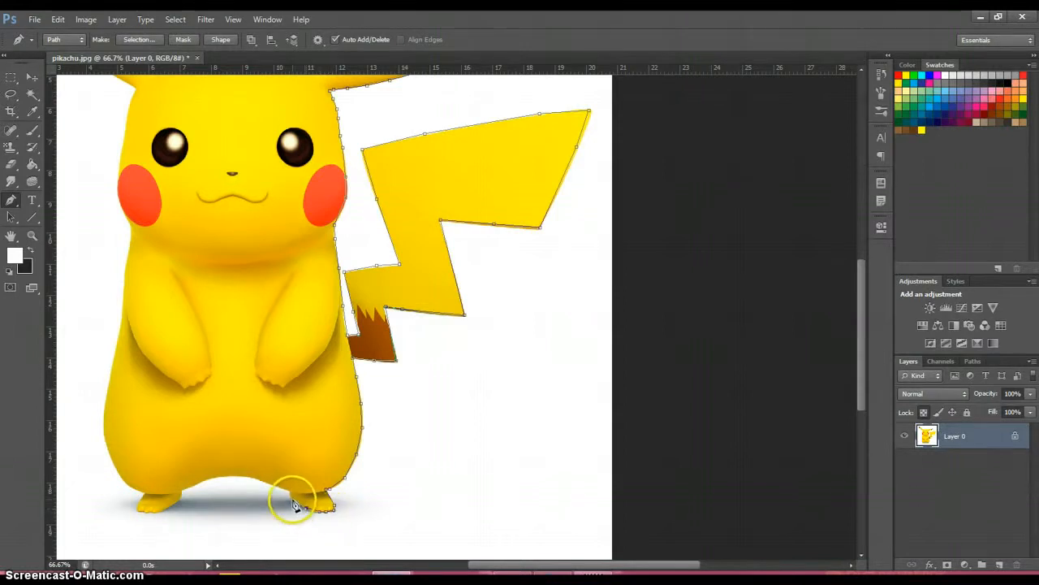
left_click(290, 497)
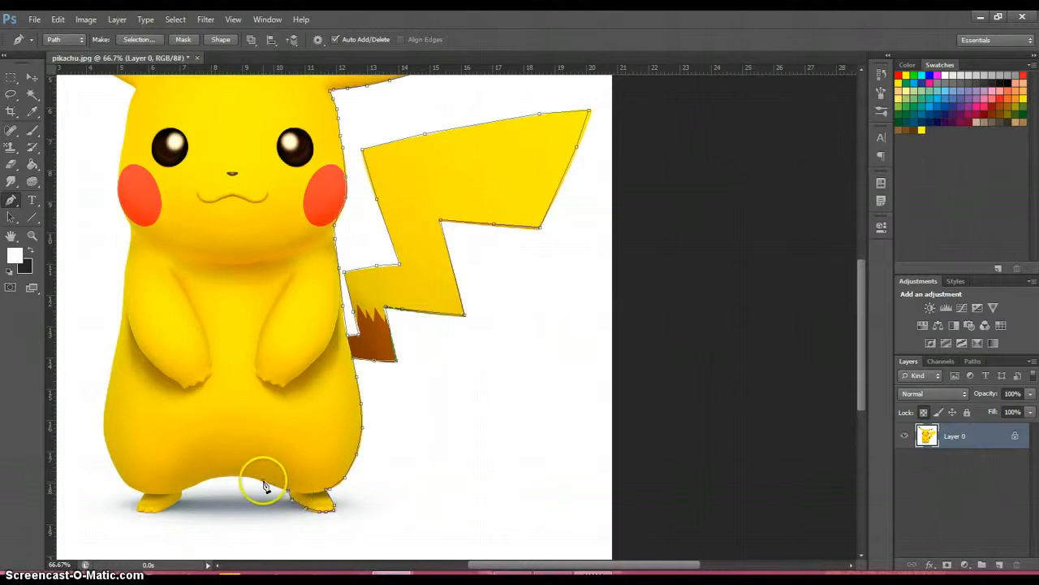
left_click(251, 478)
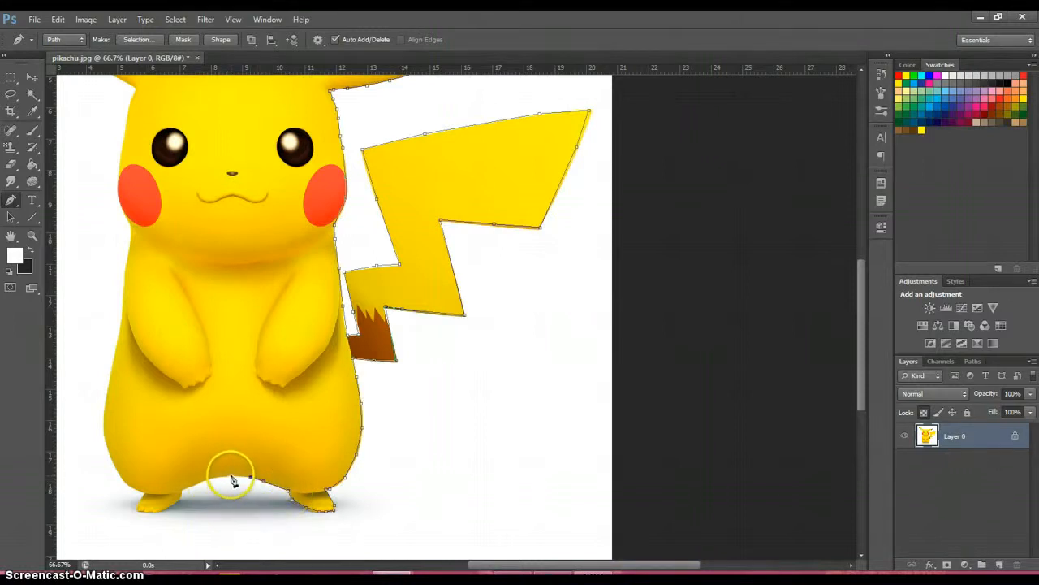
left_click(206, 479)
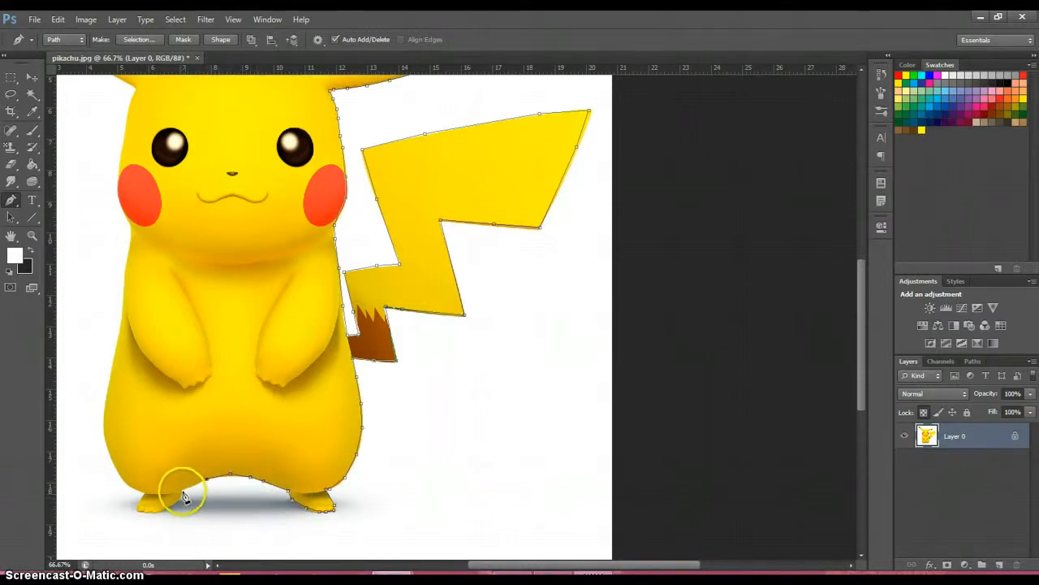
left_click(184, 492)
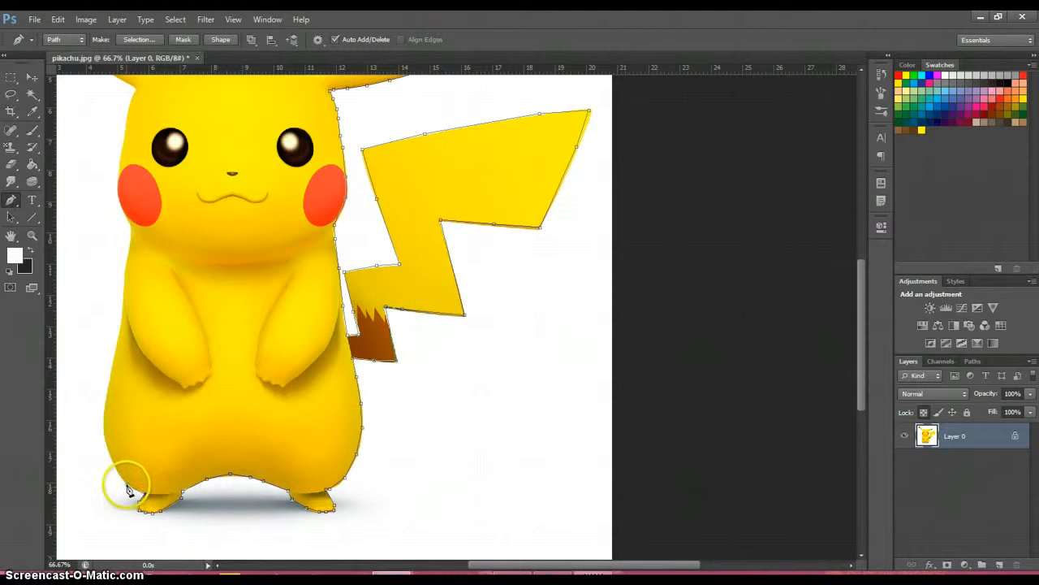
- Trace the side of the body opposite the tail with the pen path, from the foot up to just below the cheek
left_click(127, 484)
left_click(114, 466)
left_click(106, 436)
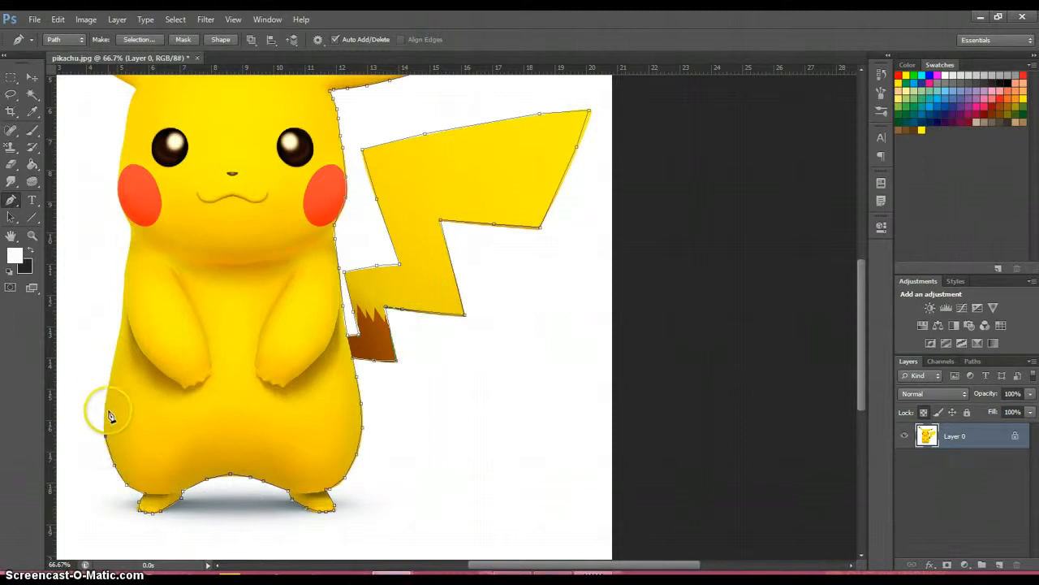
left_click(106, 401)
left_click(124, 317)
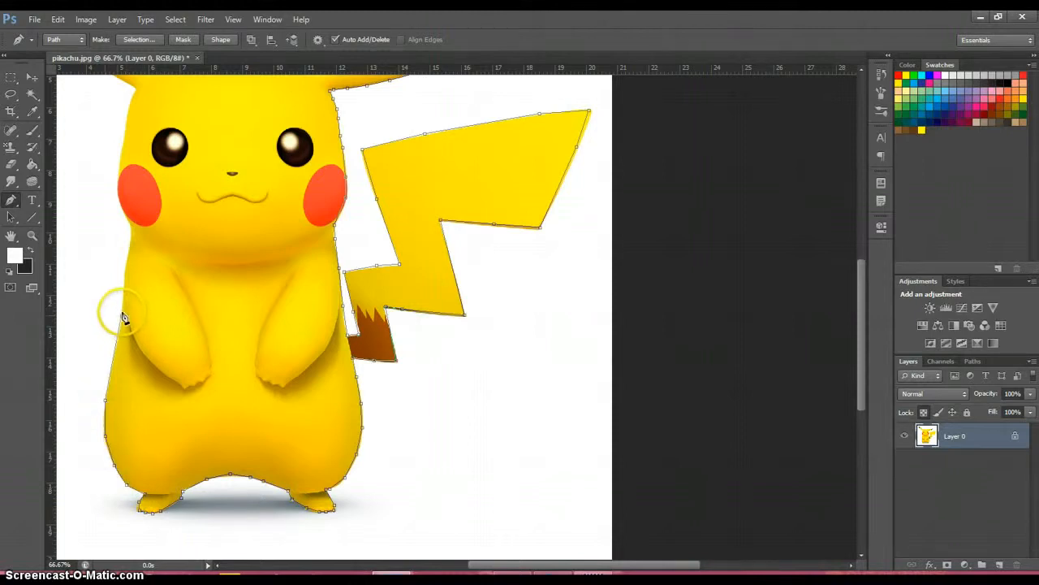
left_click(127, 264)
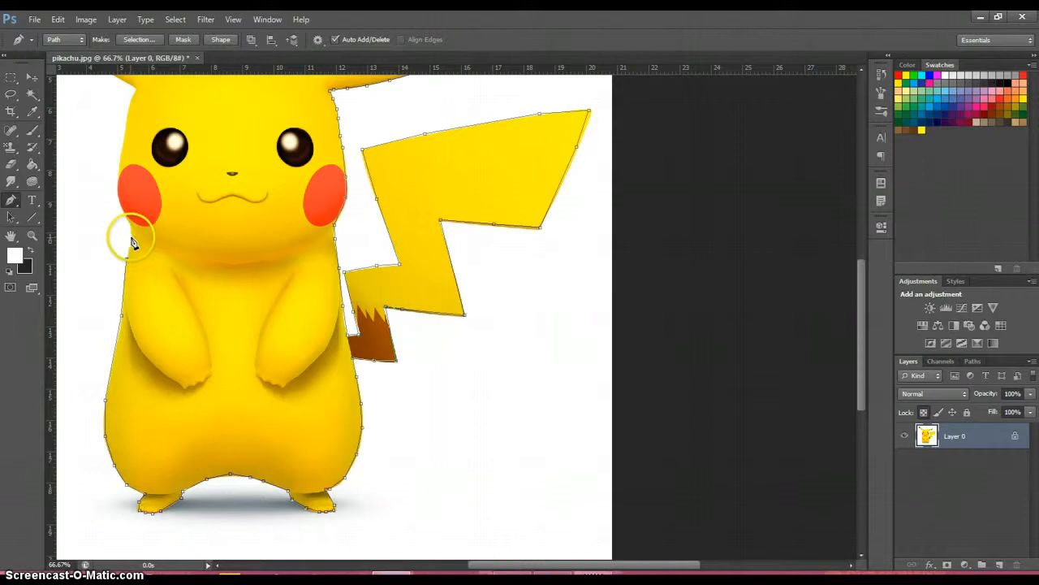
left_click(132, 242)
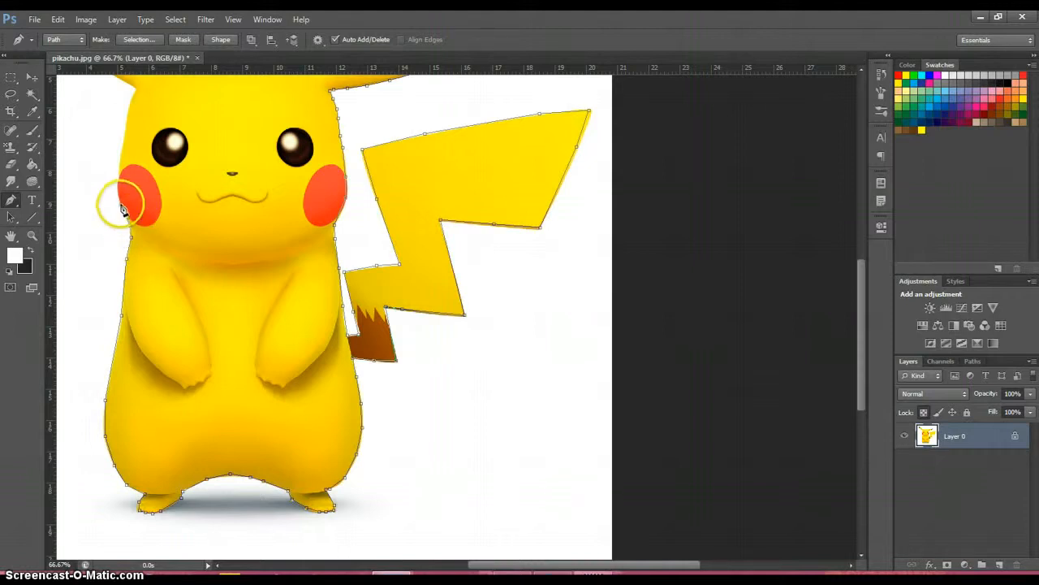
- Continue the pen path past the red cheek and up the side of the head to the underside of the untraced ear
left_click(118, 181)
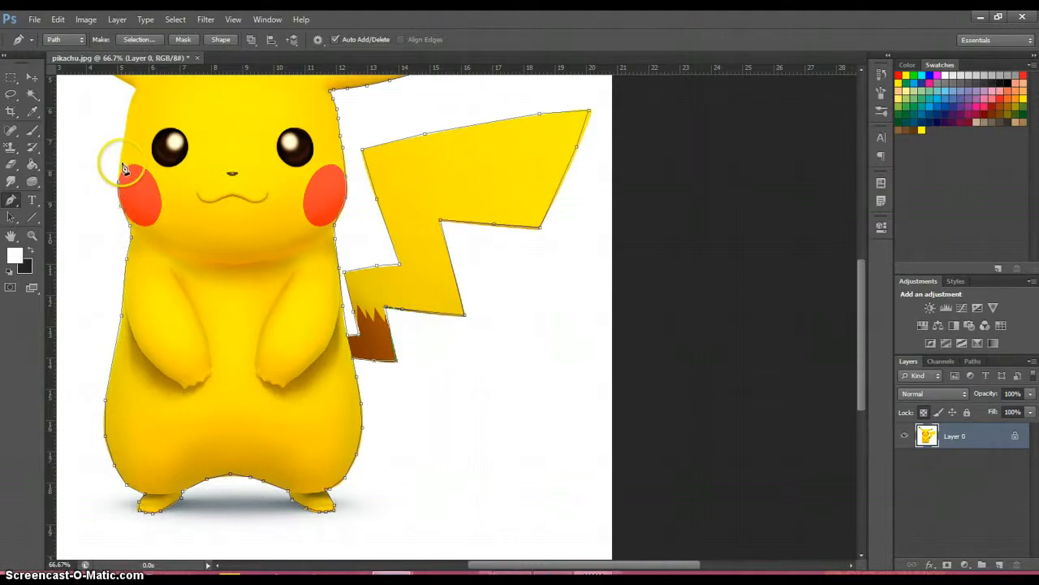
scroll(121, 161, "up", 3)
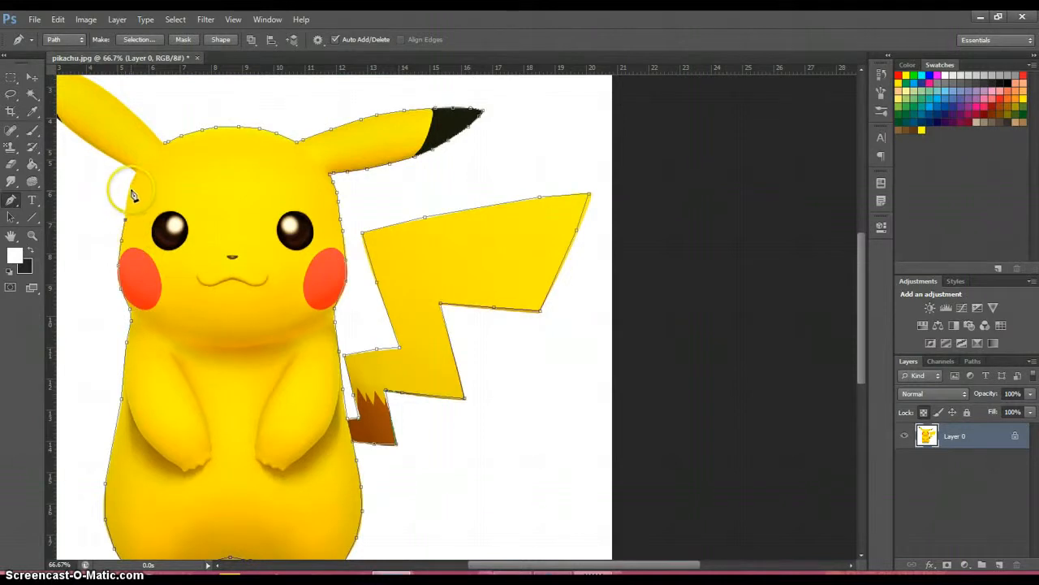
left_click(129, 185)
left_click(136, 173)
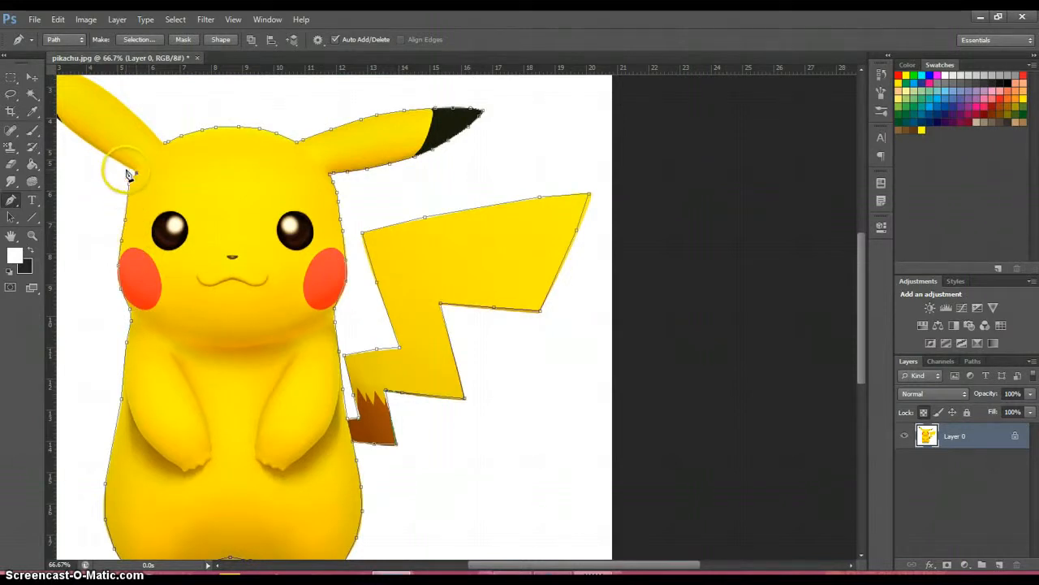
left_click(121, 163)
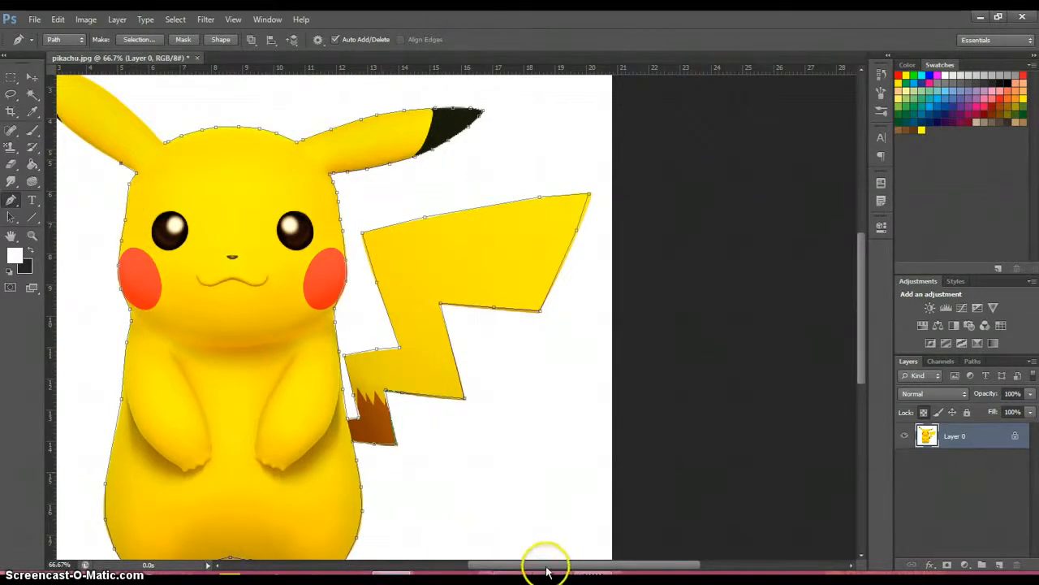
- Trace the lower edge of the remaining ear with the pen path, from near its base to the black tip section
left_click_drag(546, 561, 476, 557)
scroll(390, 244, "up", 2)
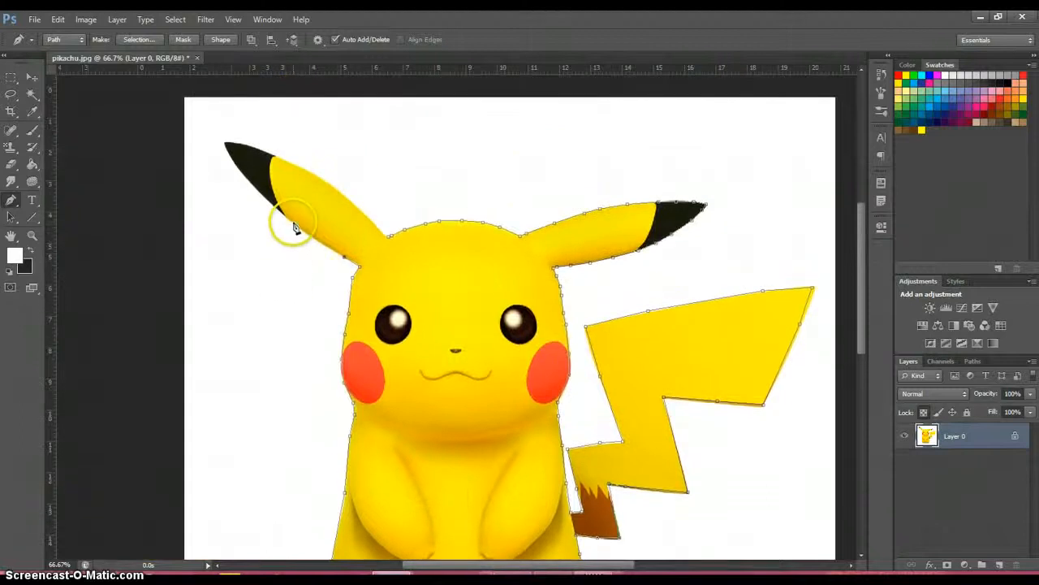
left_click(294, 225)
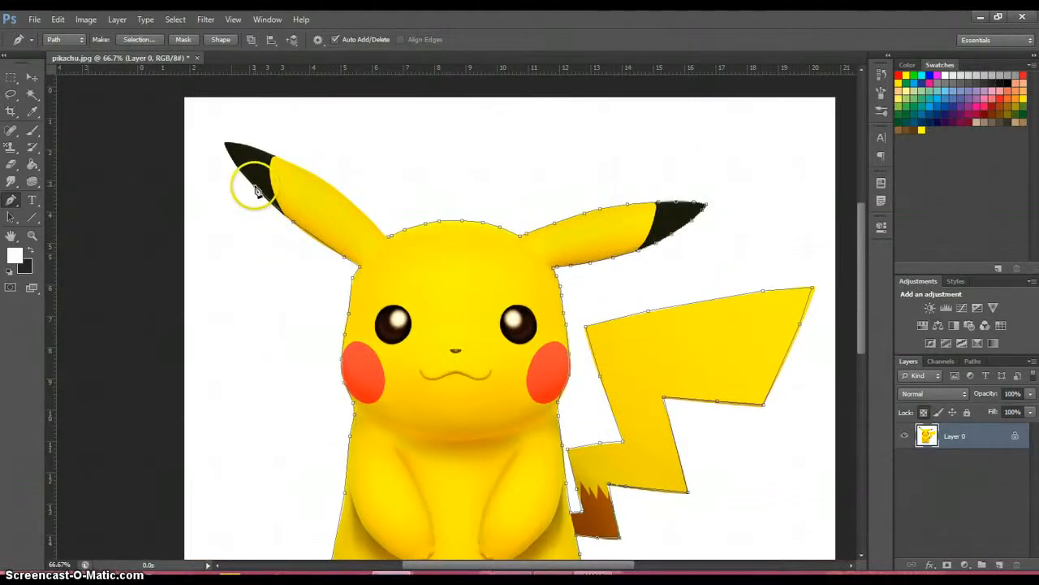
key("ctrl+z")
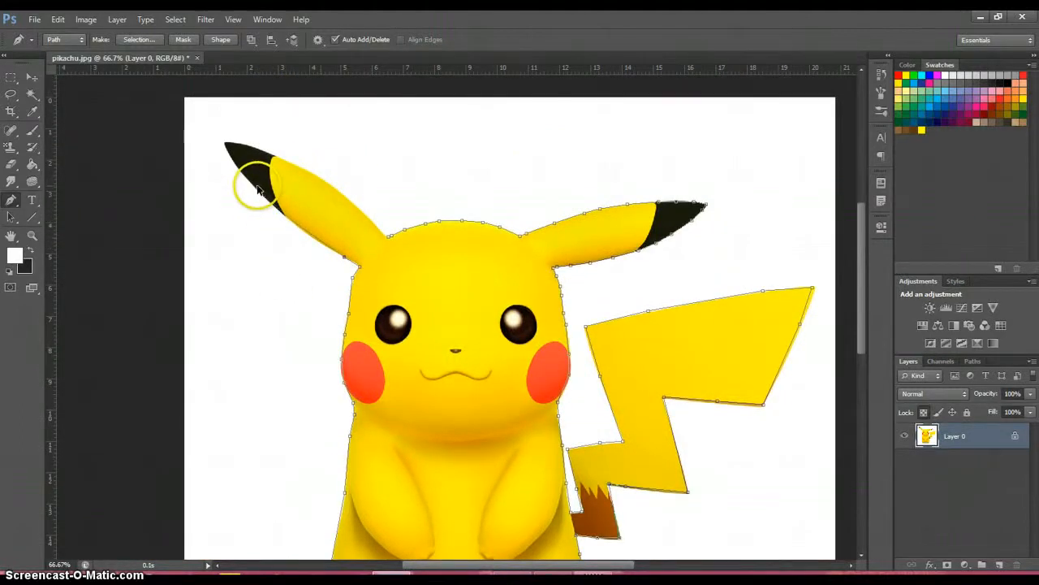
left_click(307, 234)
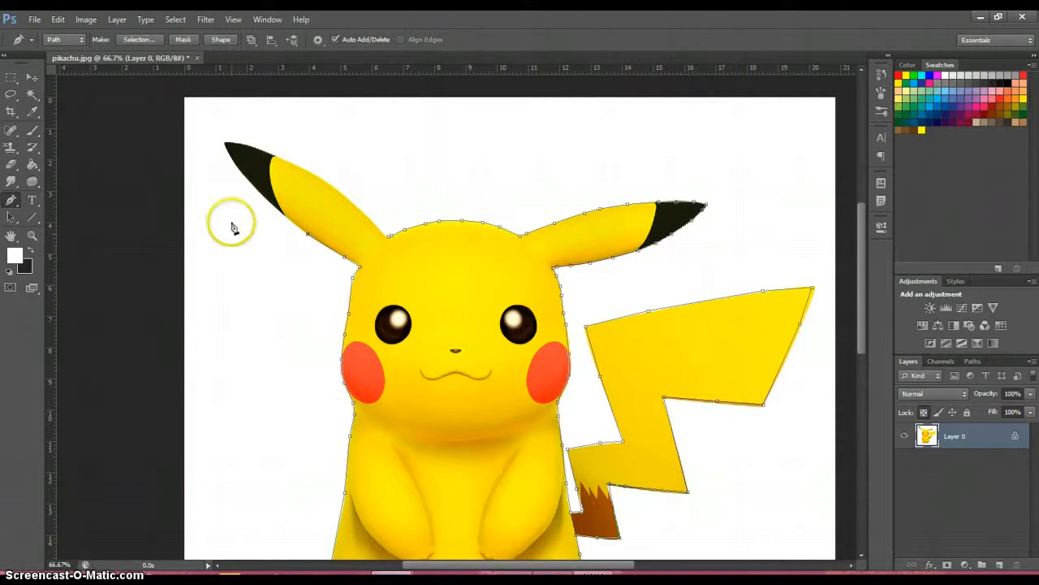
left_click(255, 190)
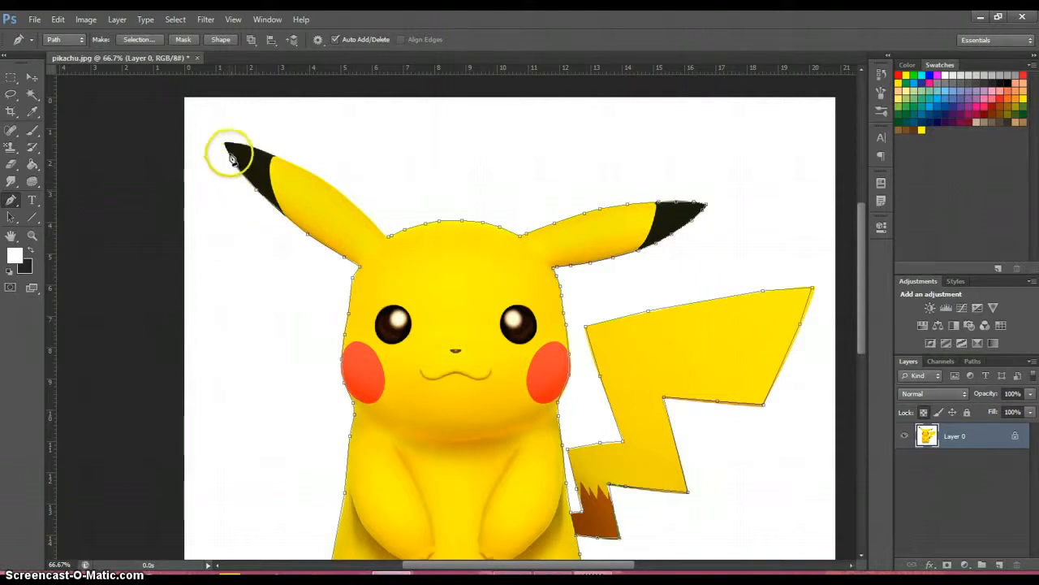
left_click(226, 144)
left_click(238, 145)
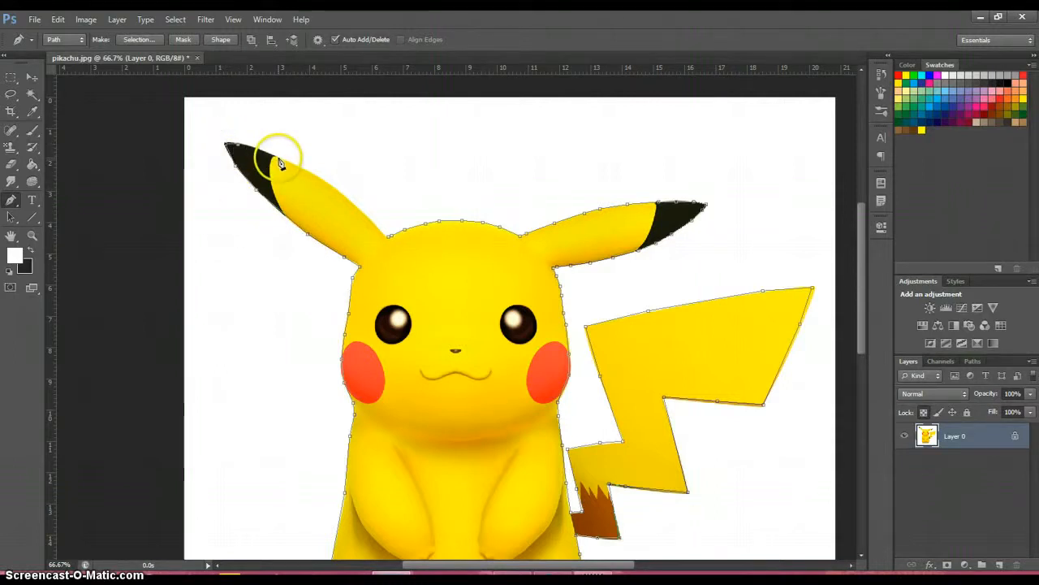
left_click(278, 159)
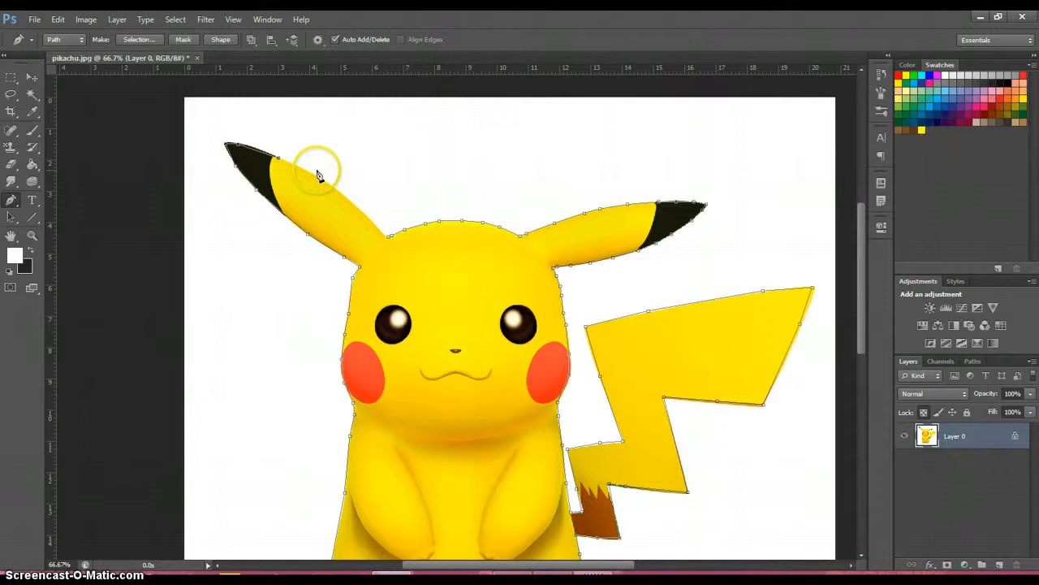
key("ctrl+alt+z")
key("ctrl+alt+z")
key("ctrl+alt+z")
- Trace around the ear's black tip and along its upper edge, closing the pen path where the ear meets the head
left_click(226, 142)
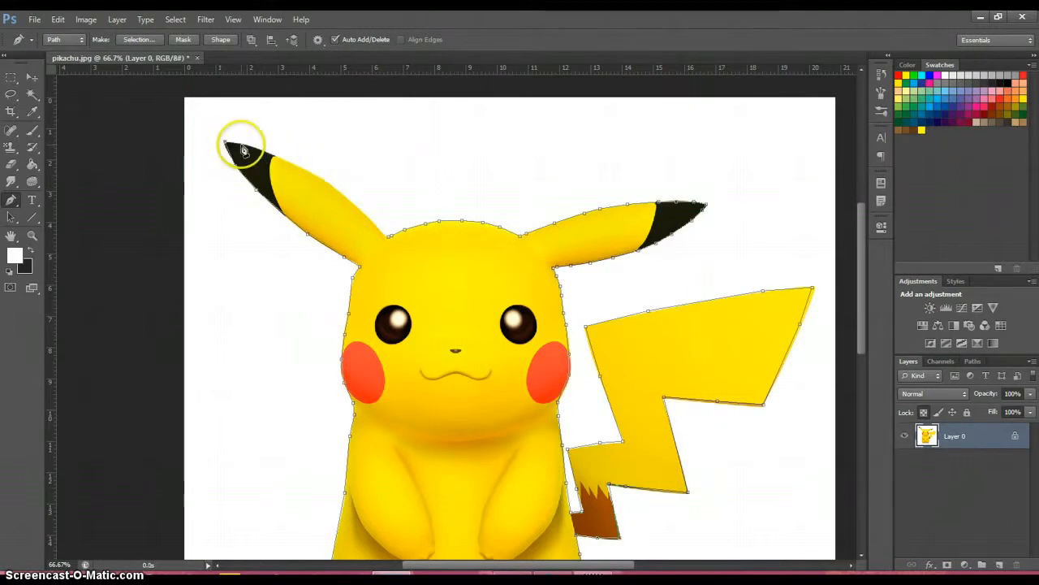
left_click(241, 144)
left_click(310, 171)
left_click(341, 194)
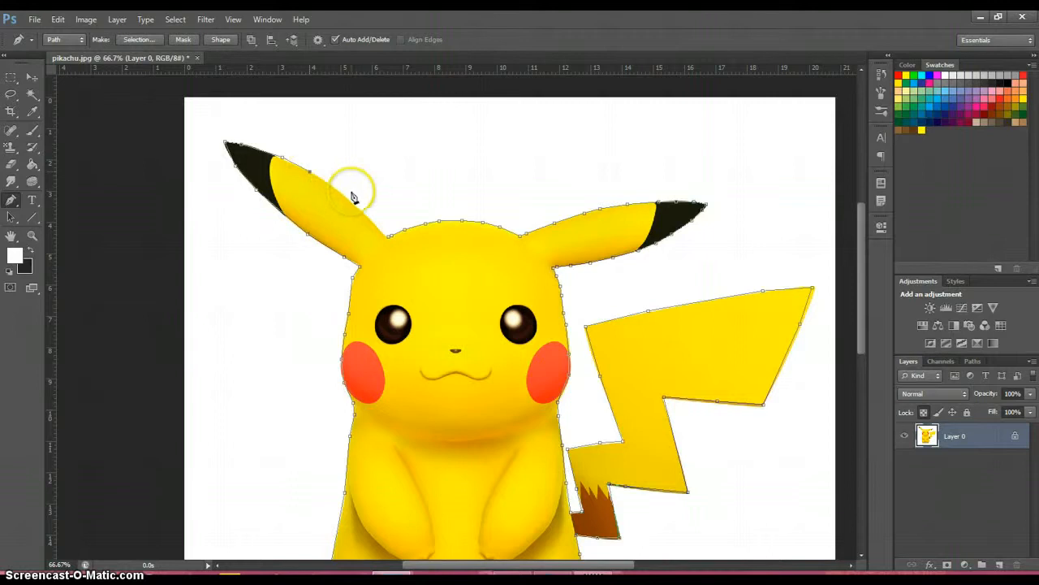
left_click(371, 226)
left_click(390, 241)
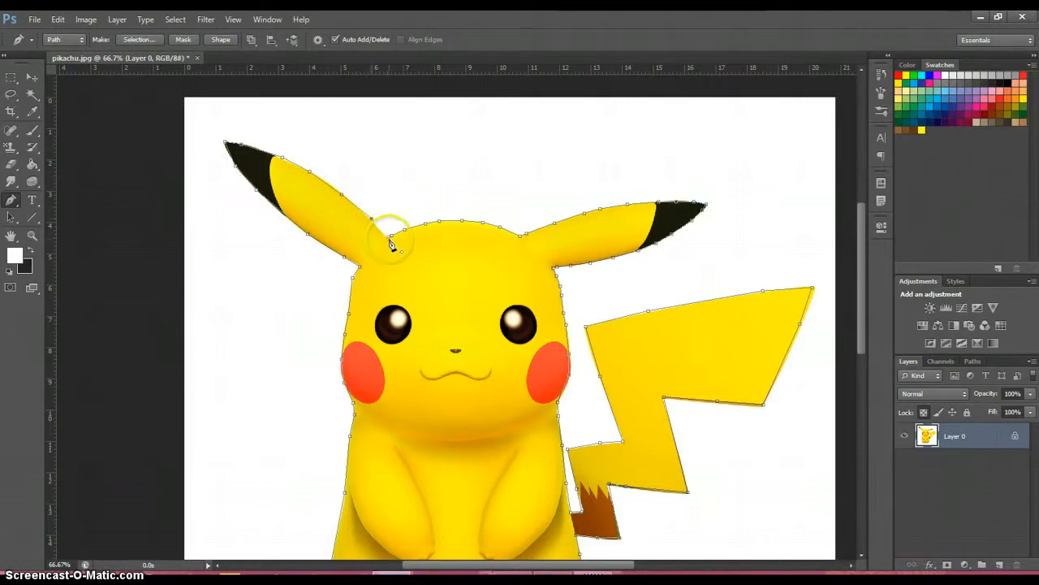
- Convert the closed path into a new anti-aliased selection with a feather radius of 3 pixels
right_click(452, 252)
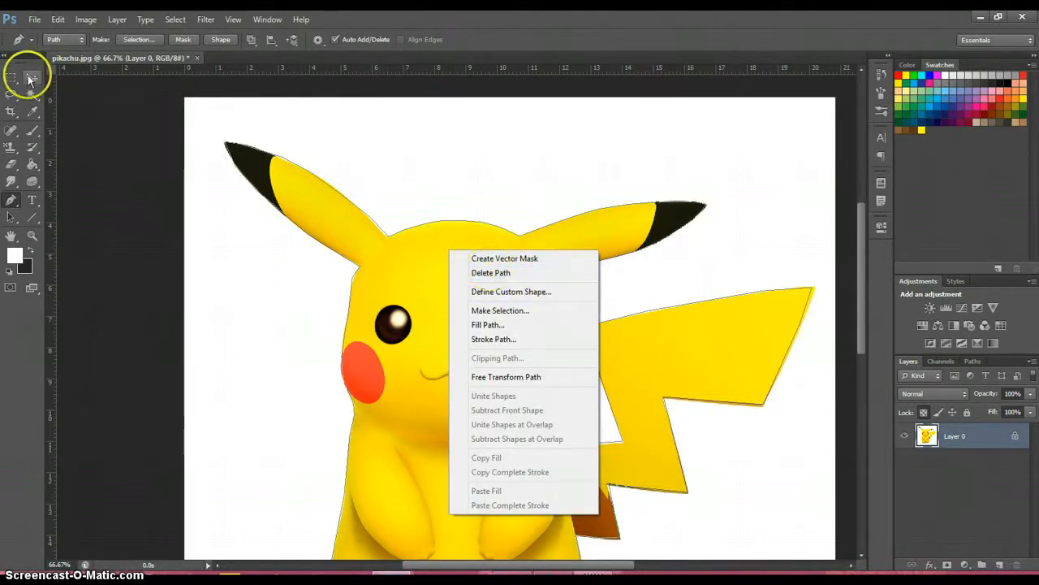
left_click(89, 108)
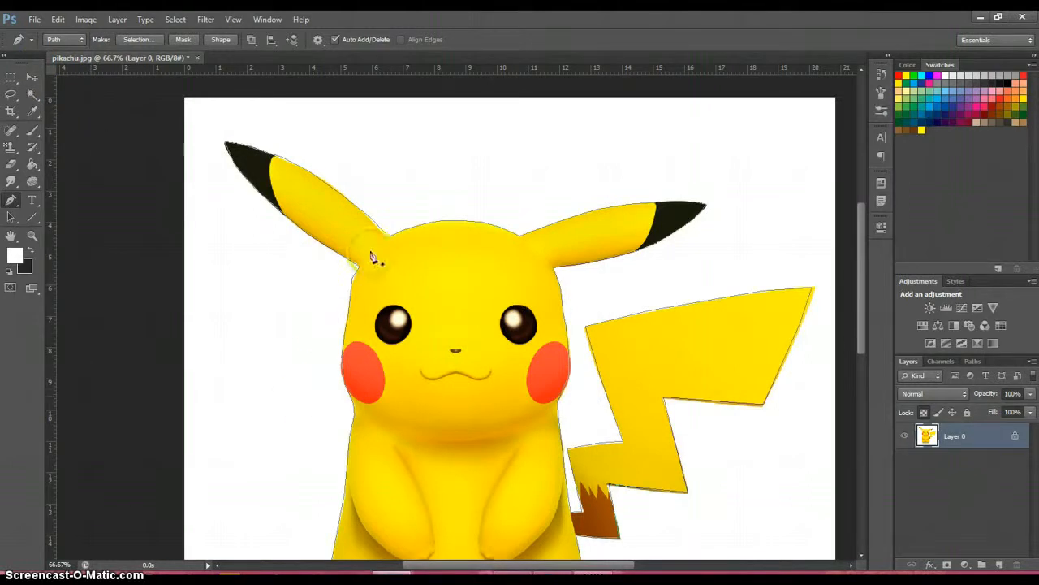
right_click(443, 287)
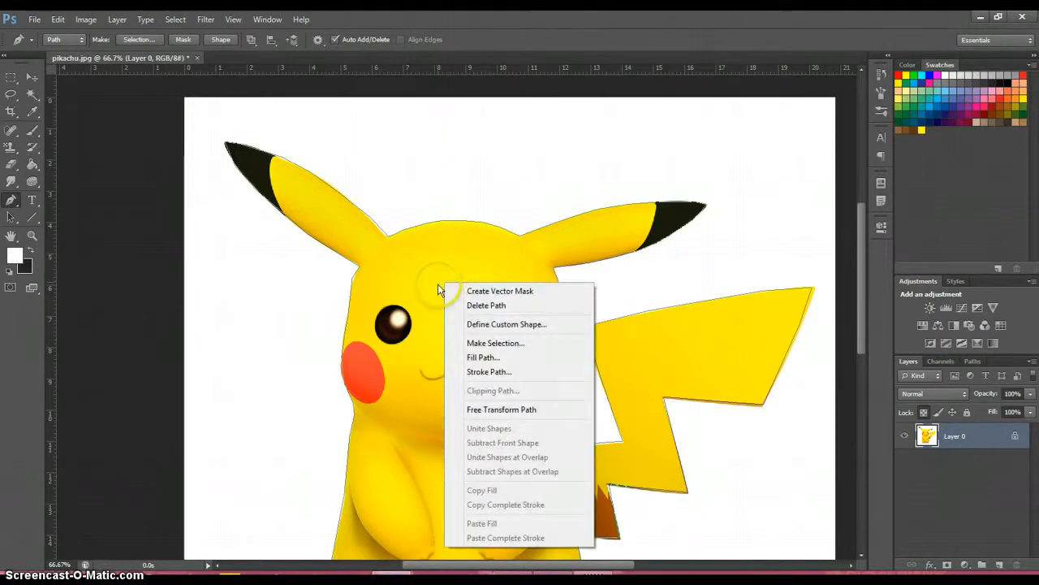
left_click(456, 341)
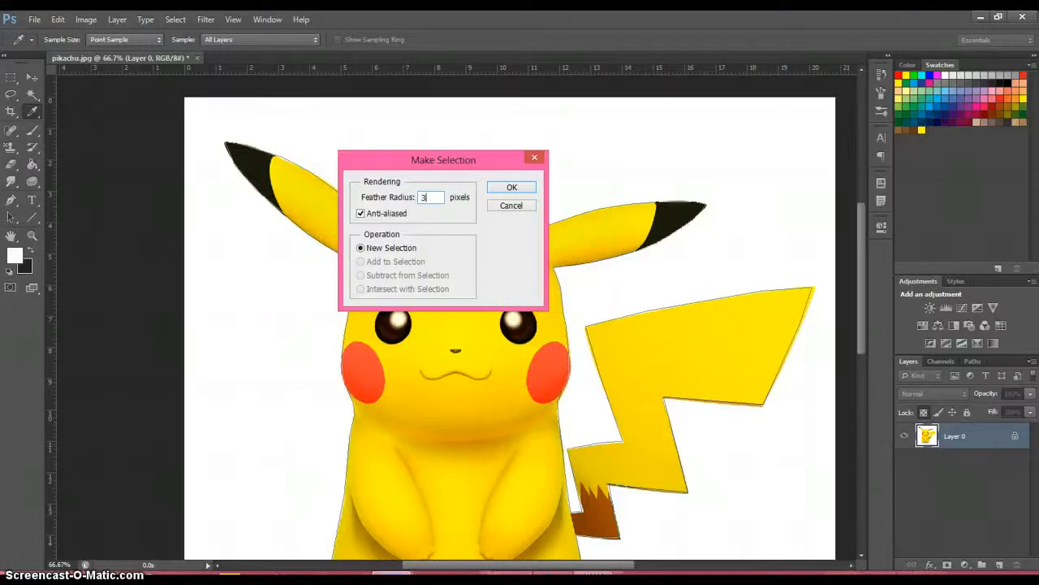
left_click(511, 188)
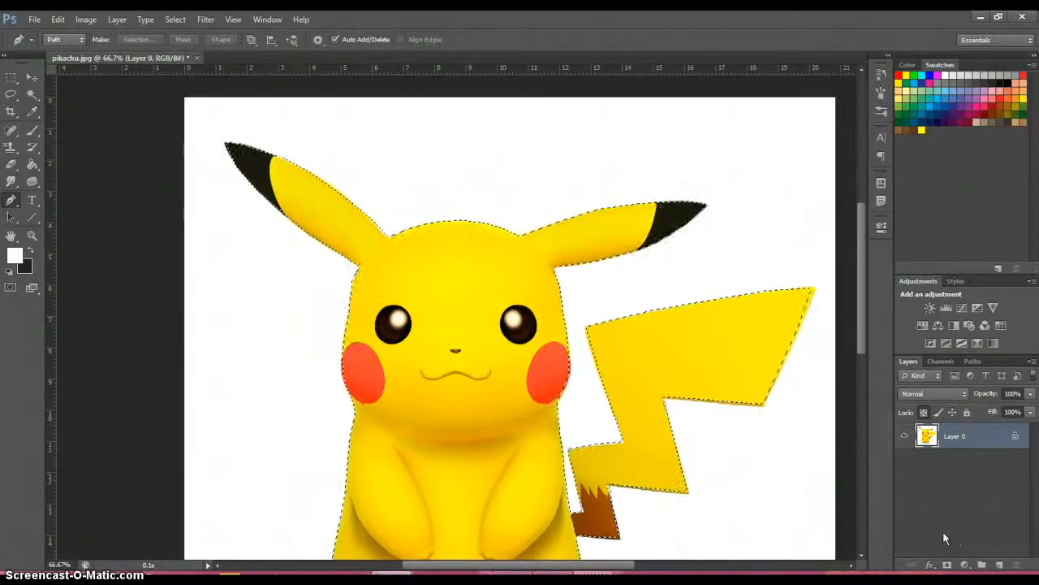
- Cut the selected Pikachu out of Layer 0 and add a new empty layer above it
key("ctrl+x")
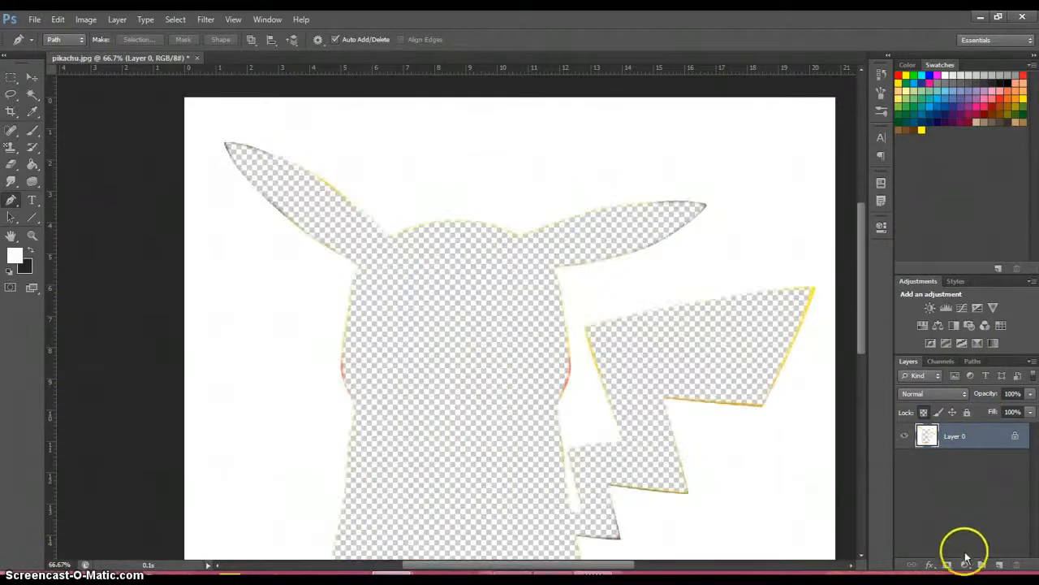
left_click(999, 564)
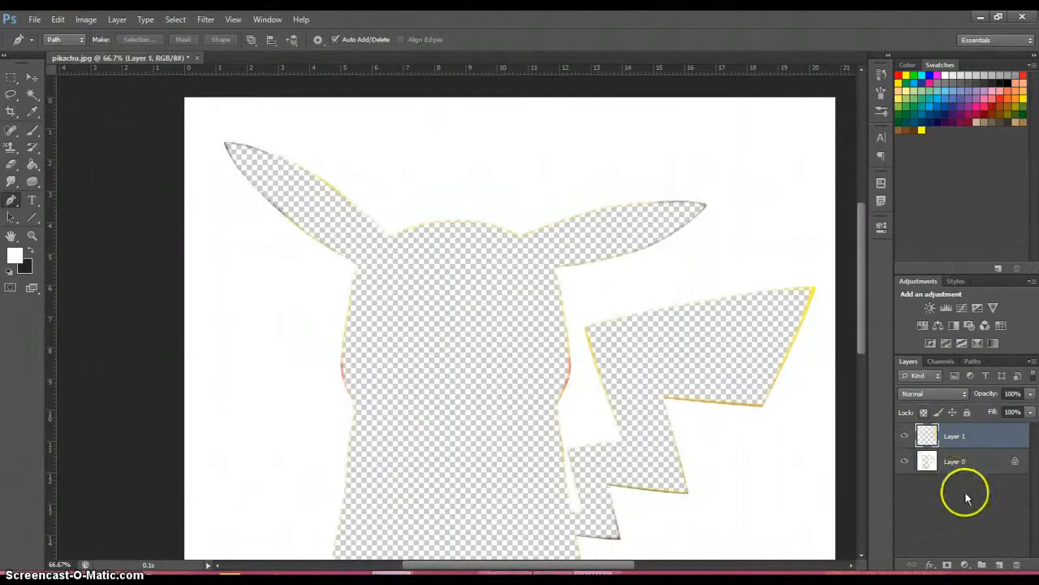
- Delete Layer 0 with the leftover white background
right_click(959, 470)
left_click(921, 73)
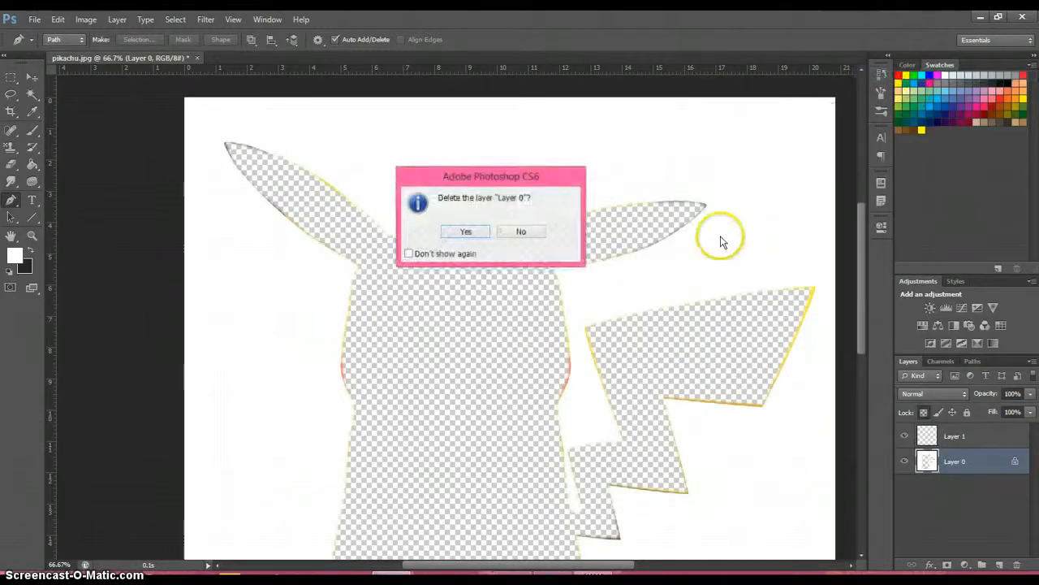
left_click(466, 232)
- Paste the cut-out Pikachu onto the empty transparent Layer 1
scroll(471, 270, "down", 1)
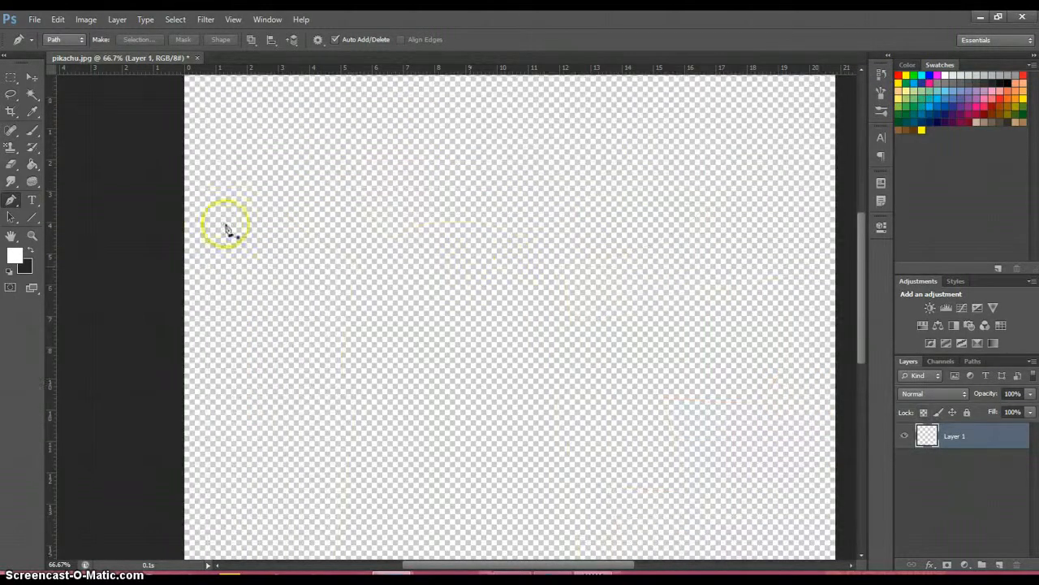
left_click(31, 234)
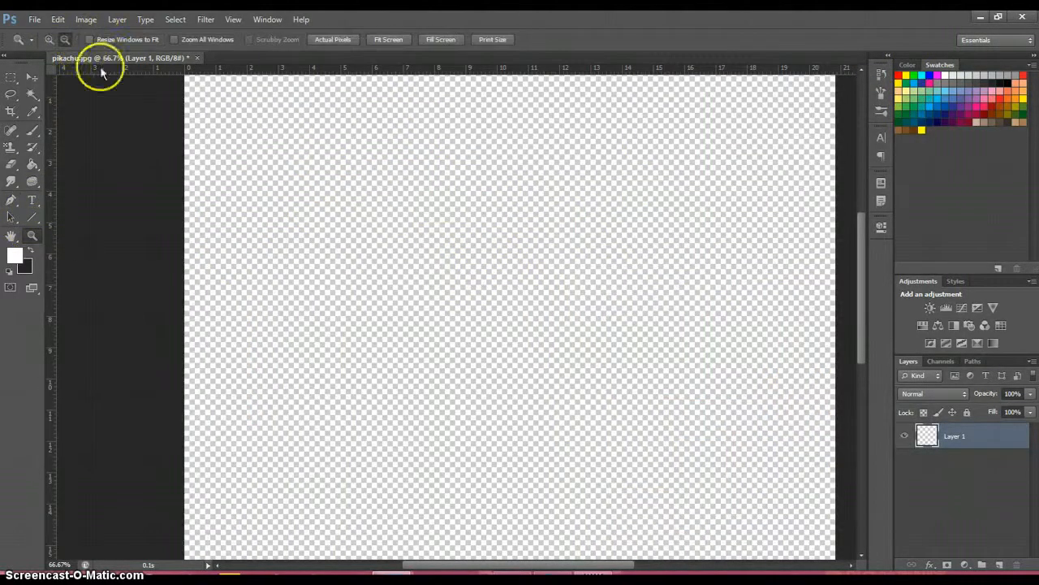
left_click(286, 194, "alt")
left_click(281, 217, "alt")
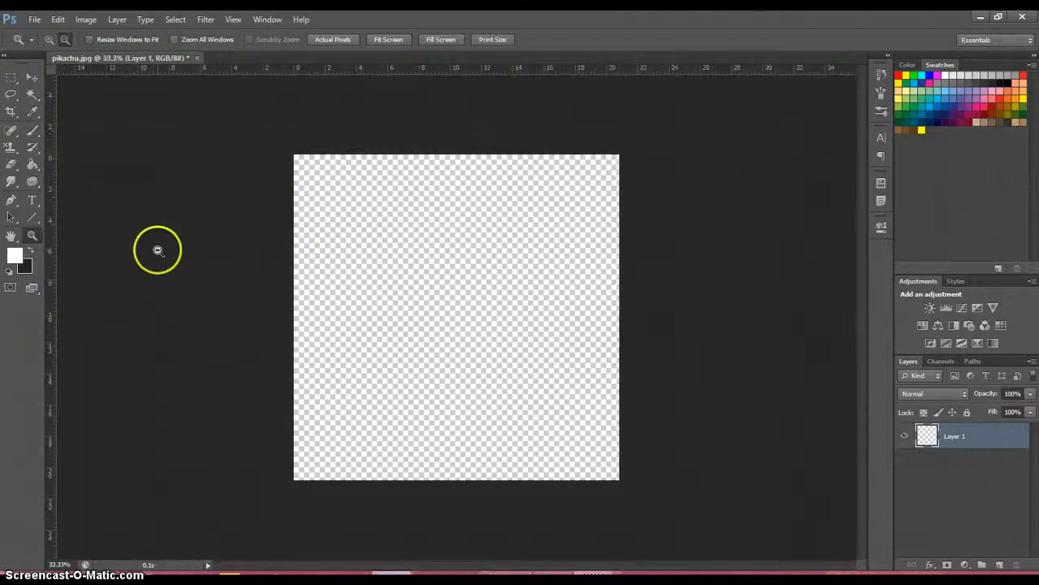
key("ctrl+v")
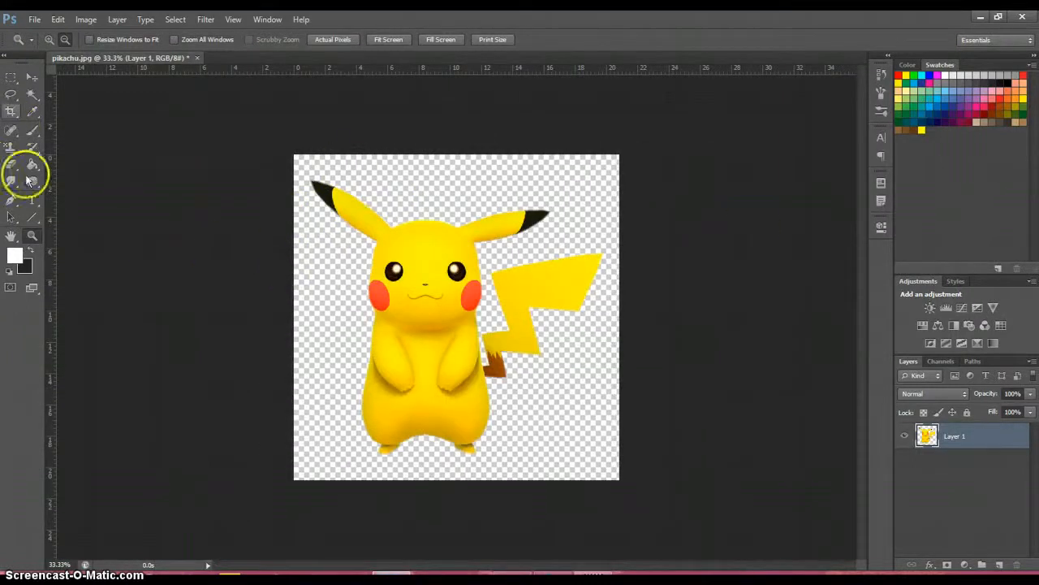
- Crop the empty transparent margin above and below Pikachu and beside the tail, and apply the crop
left_click(13, 110)
left_click_drag(455, 157, 455, 151)
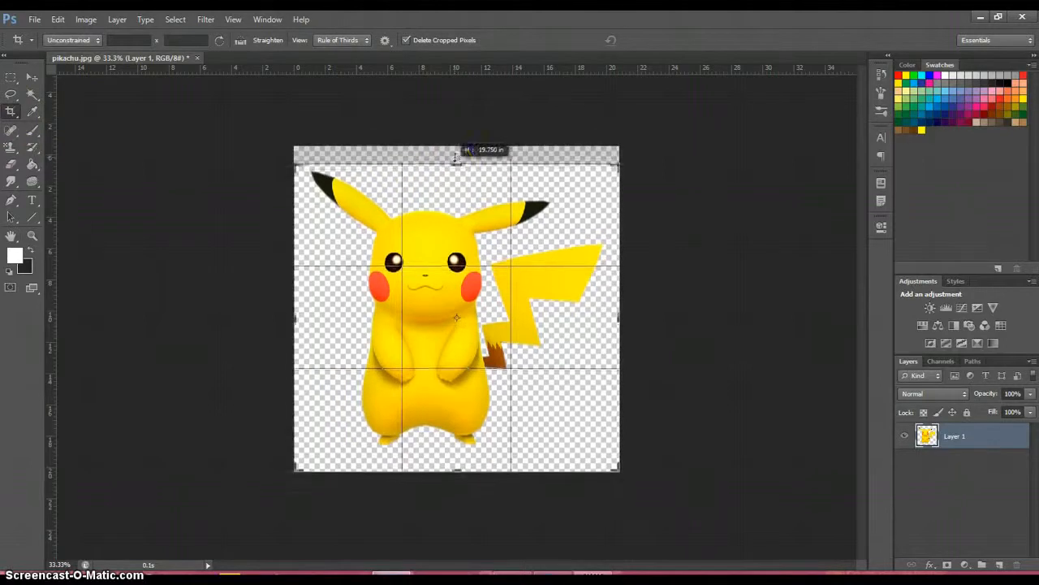
left_click_drag(460, 476, 463, 457)
key("Return")
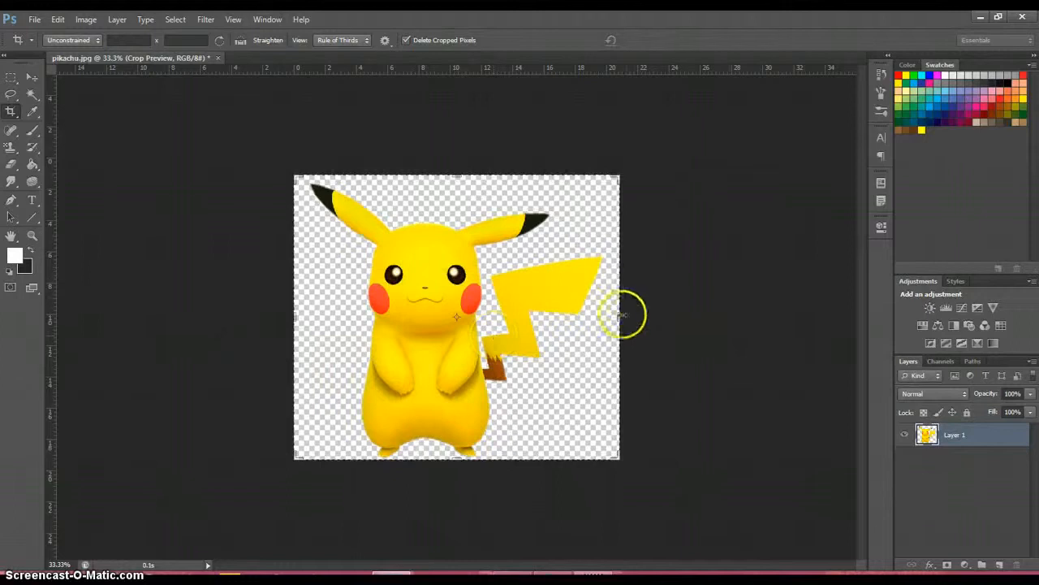
left_click_drag(623, 314, 617, 325)
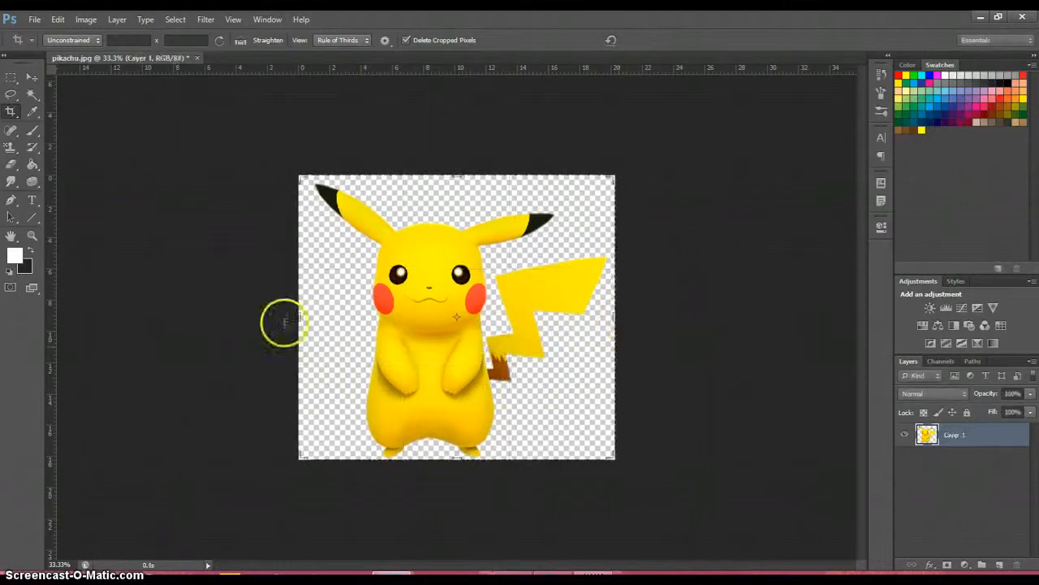
left_click(32, 77)
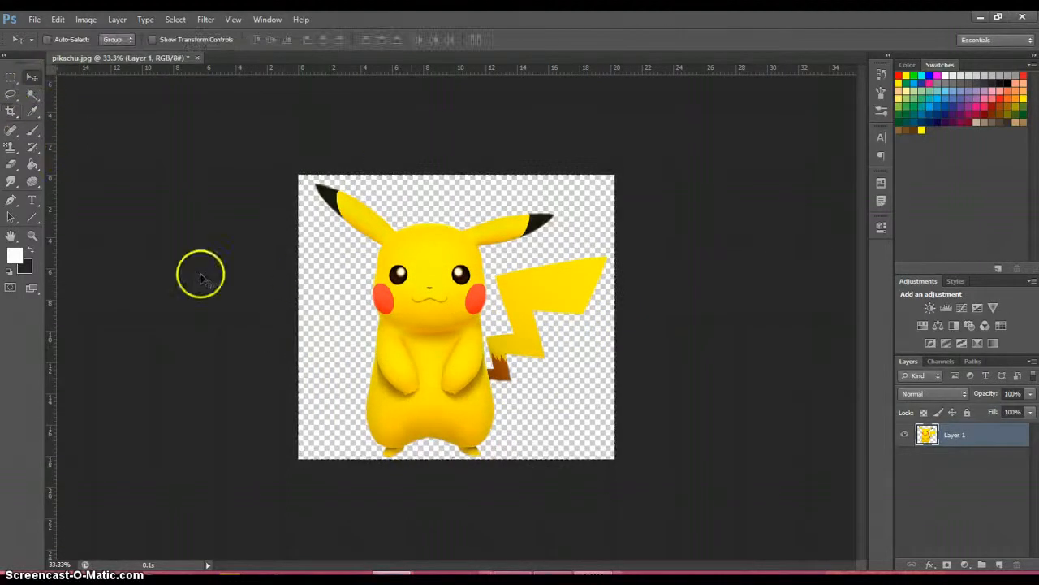
- Set up saving a copy of the image on the Desktop as Pikachu Render 1 in PNG format
left_click(34, 20)
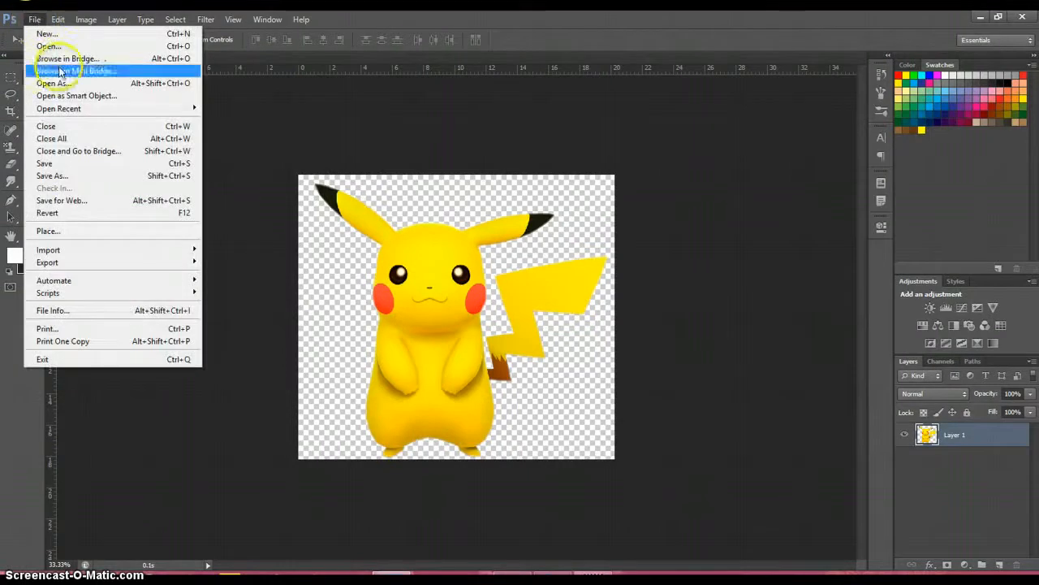
left_click(81, 175)
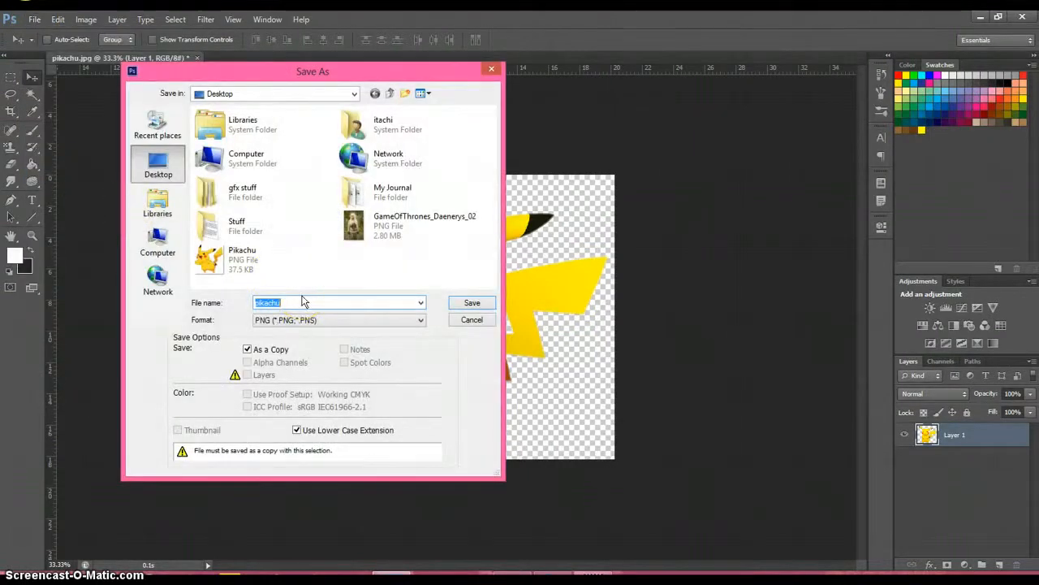
type("Pick")
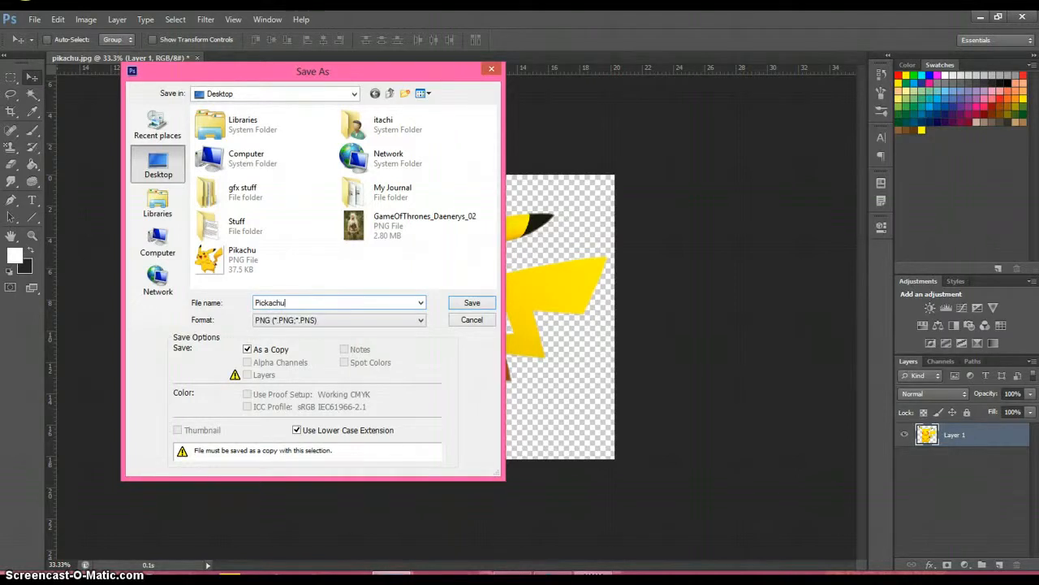
key("BackSpace")
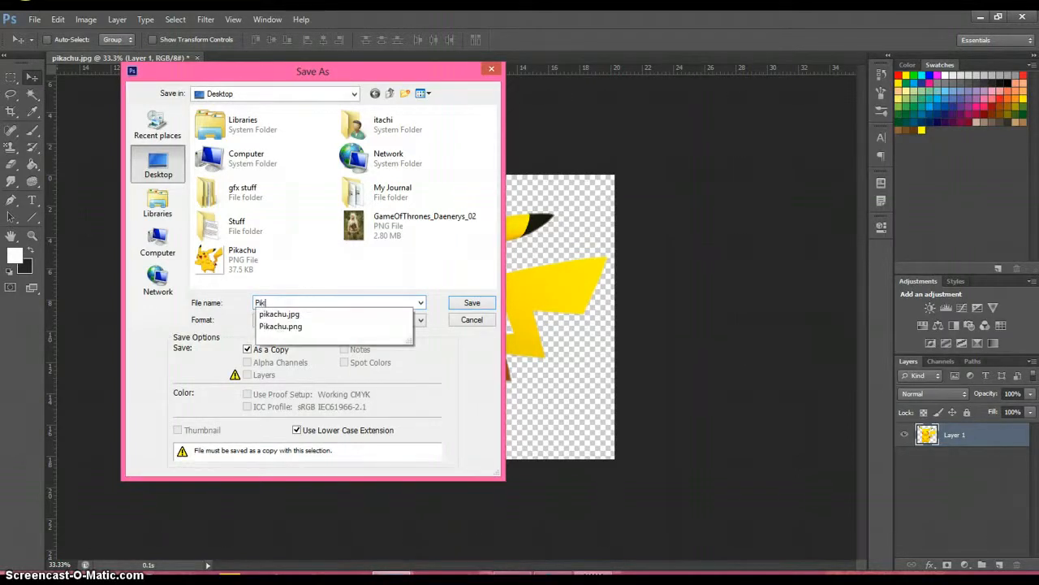
type("kachu ")
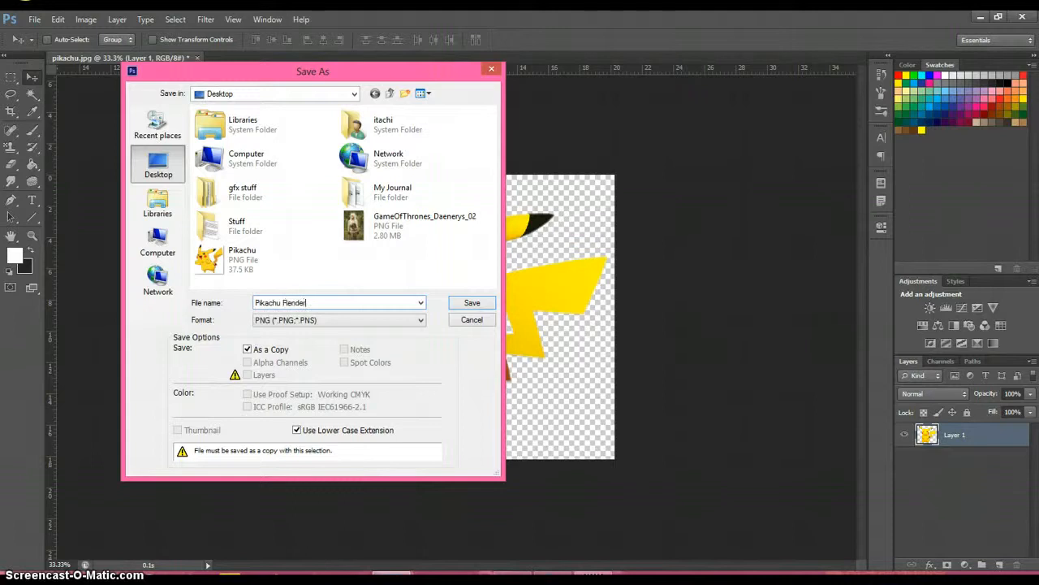
type("Render 1")
left_click(272, 320)
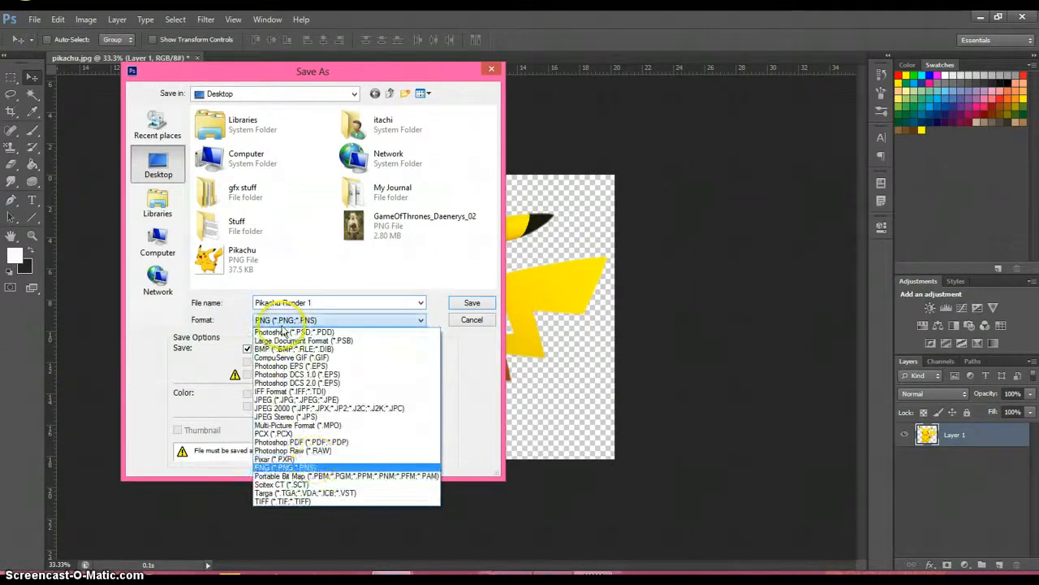
left_click(308, 468)
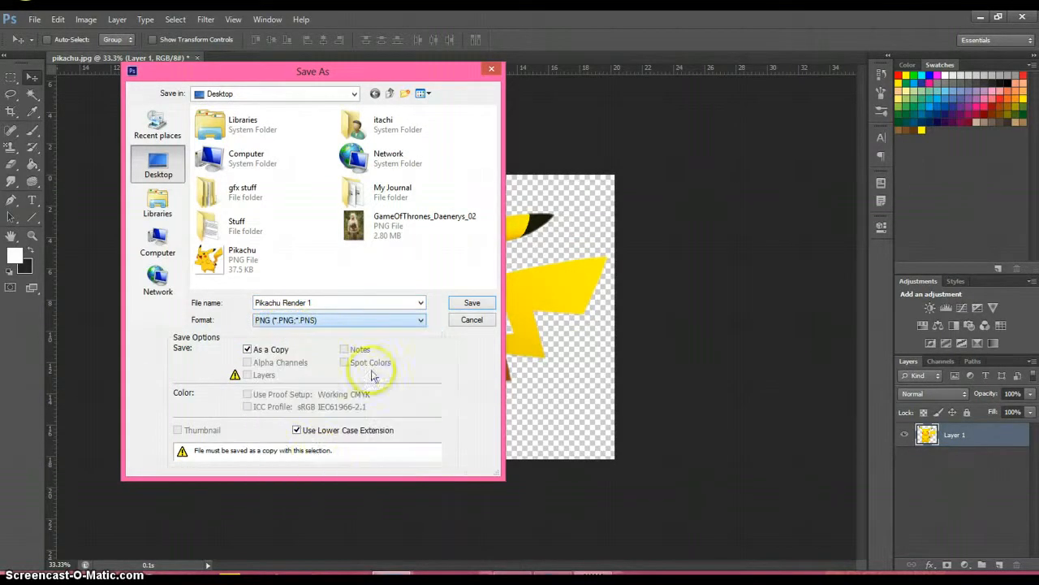
- Save the PNG with compression set to None / Fast and no interlacing
left_click(472, 302)
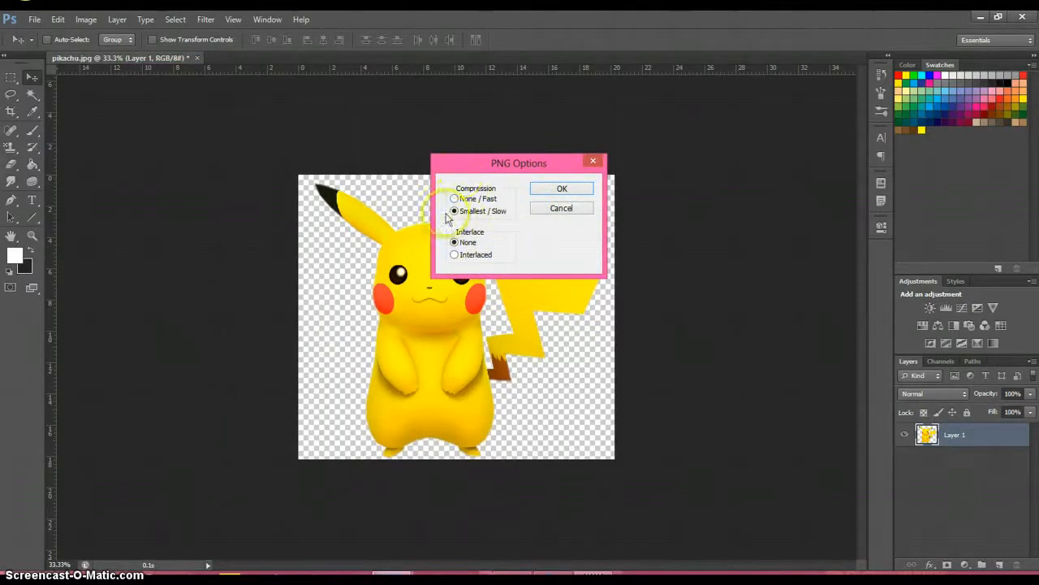
left_click(456, 200)
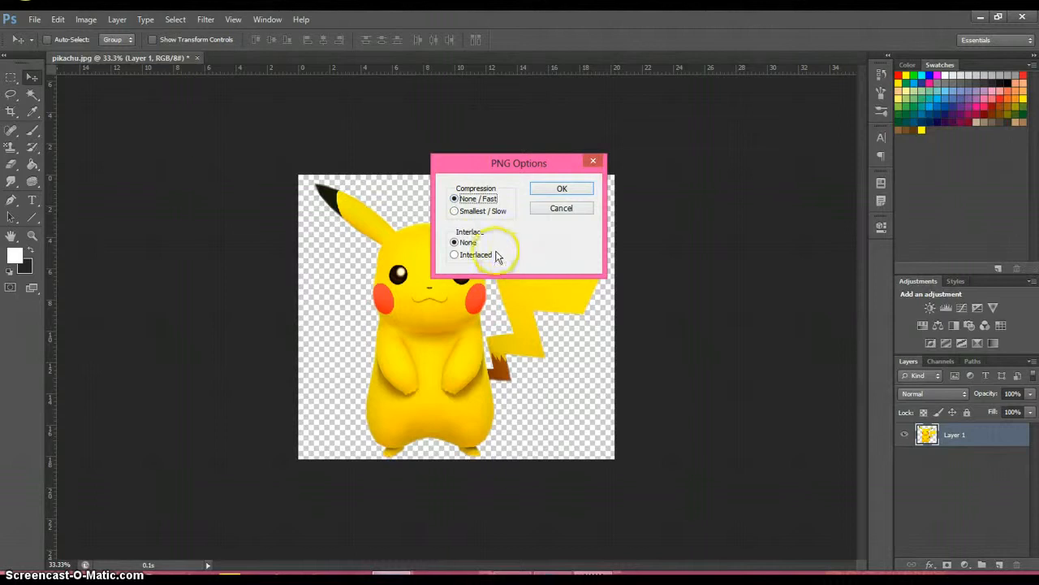
left_click(558, 189)
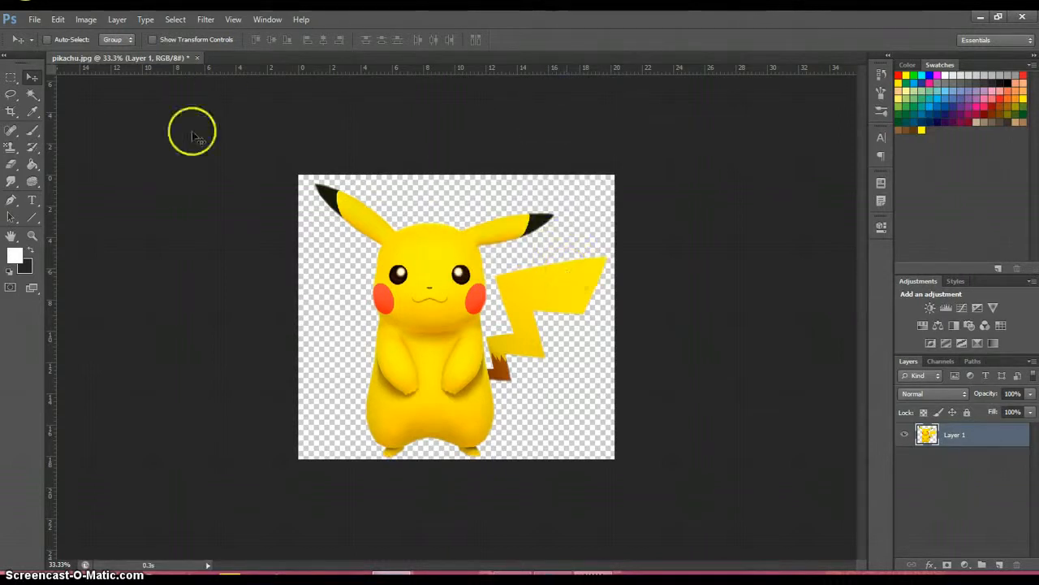
- Close pikachu.jpg without saving its changes
left_click(197, 58)
left_click(520, 233)
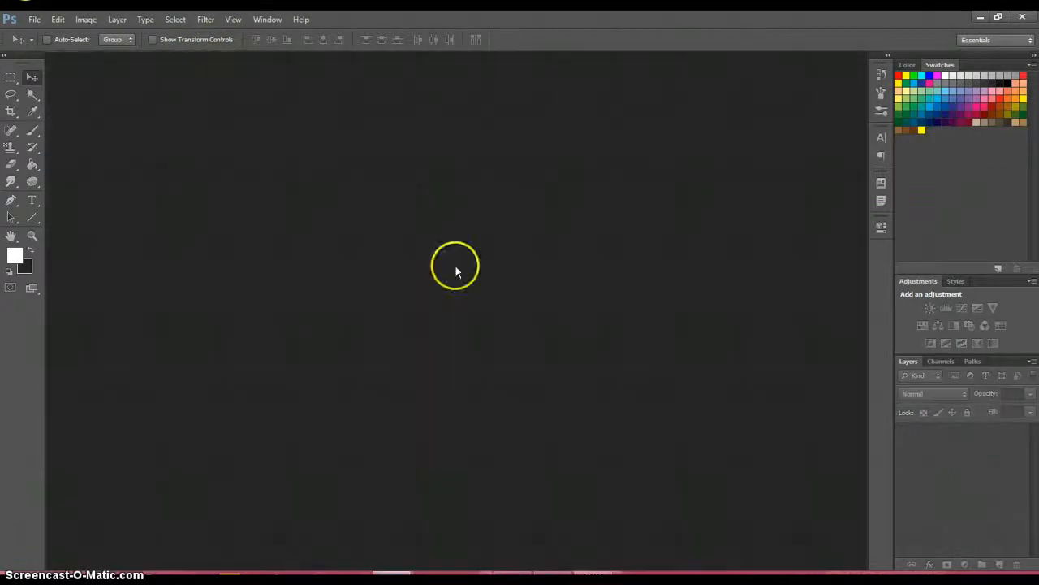
left_click(57, 19)
left_click(320, 98)
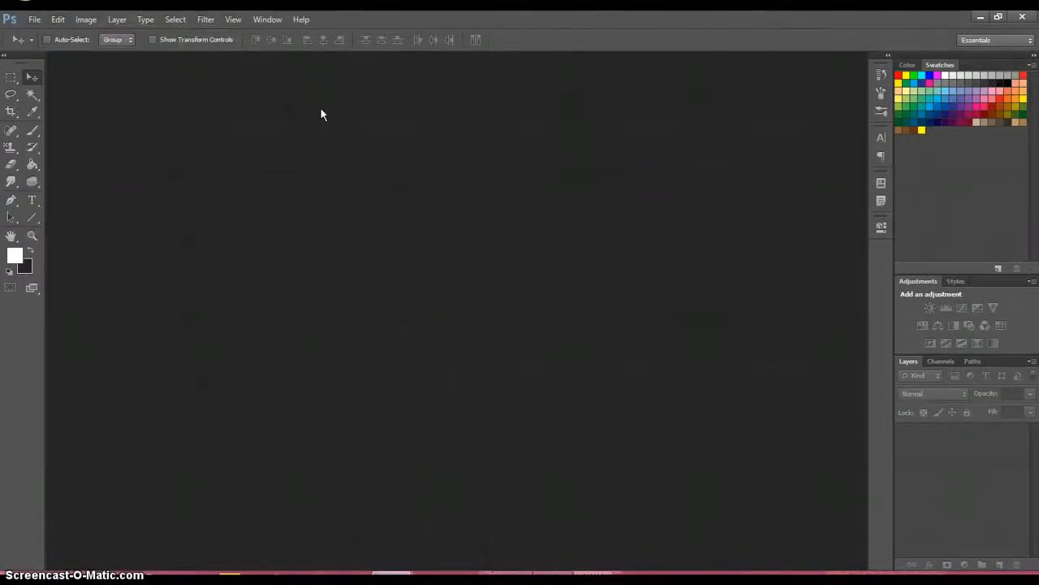
left_click(104, 68)
- Open the PNG file Pikachu from the Desktop
left_click(35, 20)
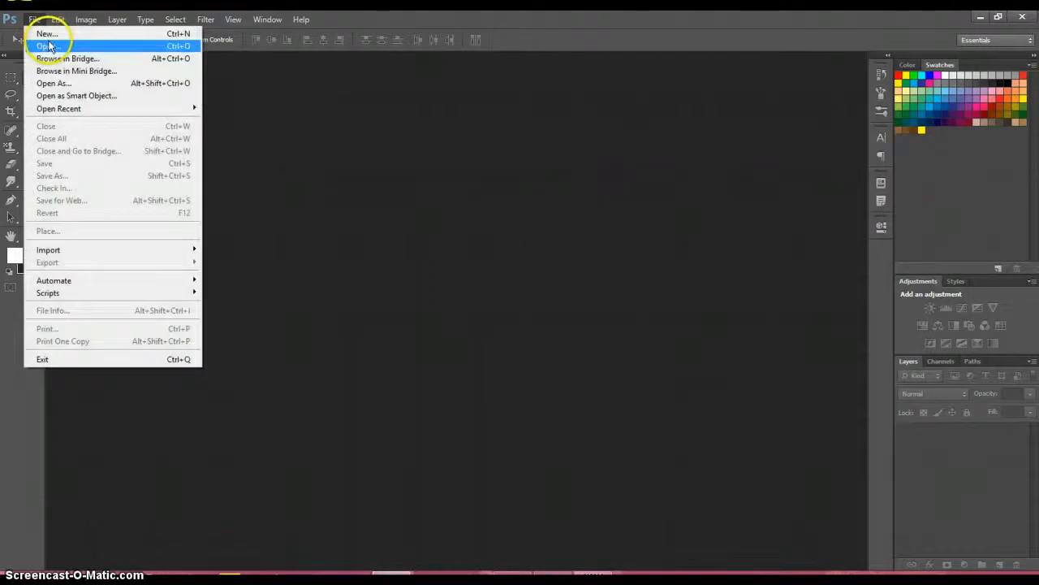
left_click(45, 44)
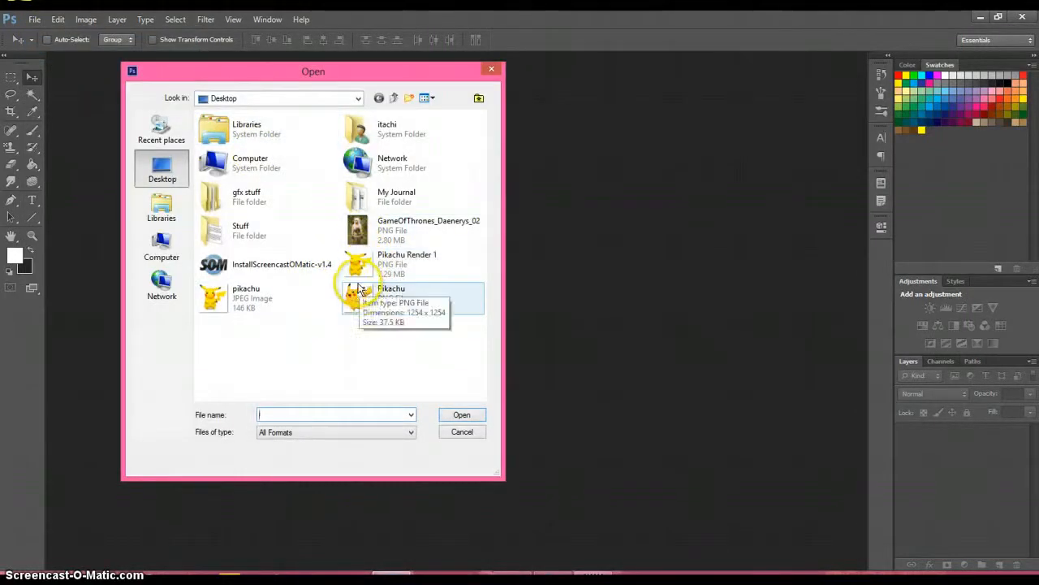
double_click(360, 290)
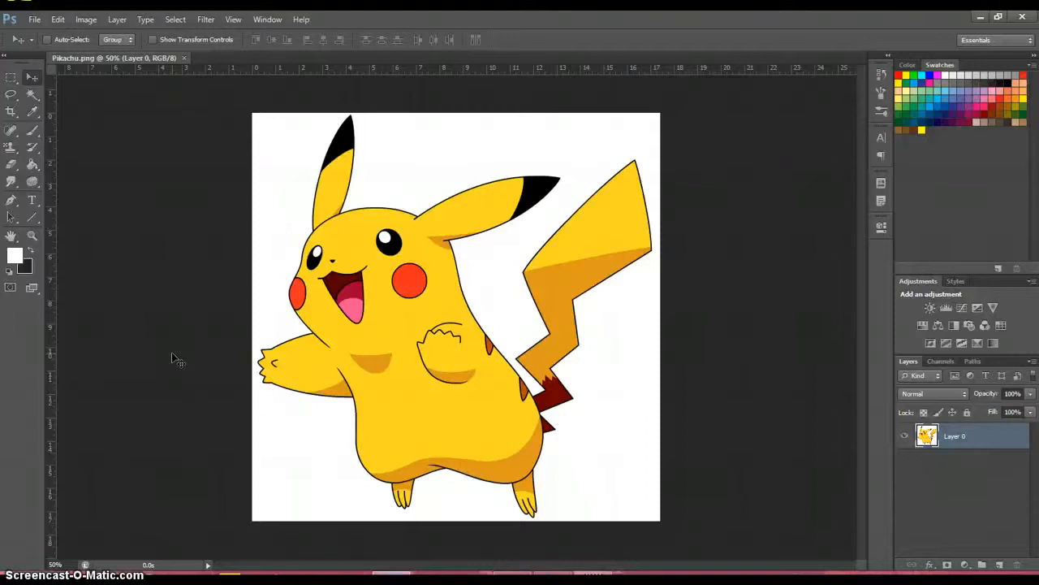
- Open GameOfThrones_Daenerys_02.png from the Desktop as a second document
left_click(32, 20)
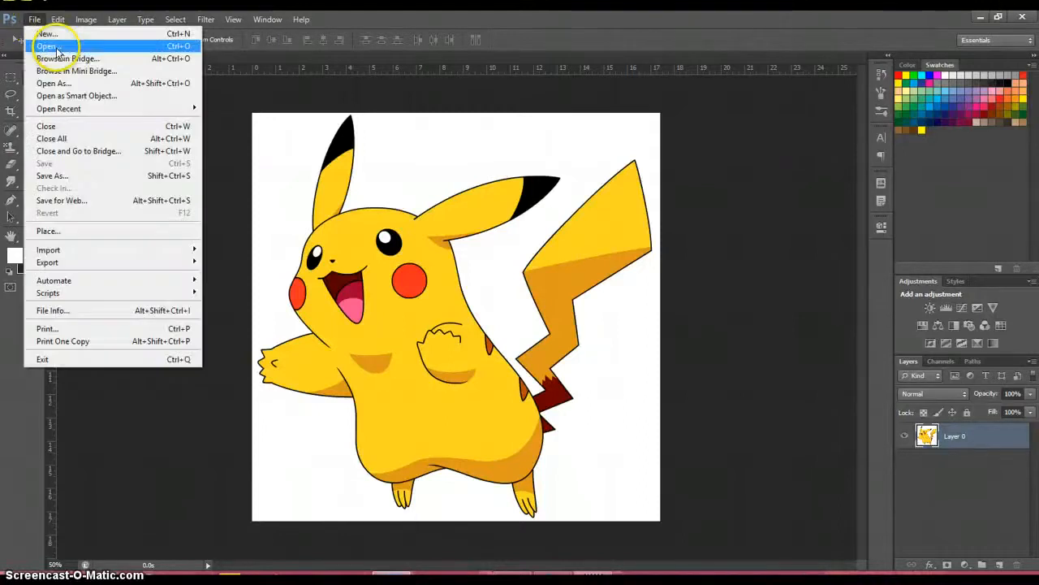
left_click(57, 49)
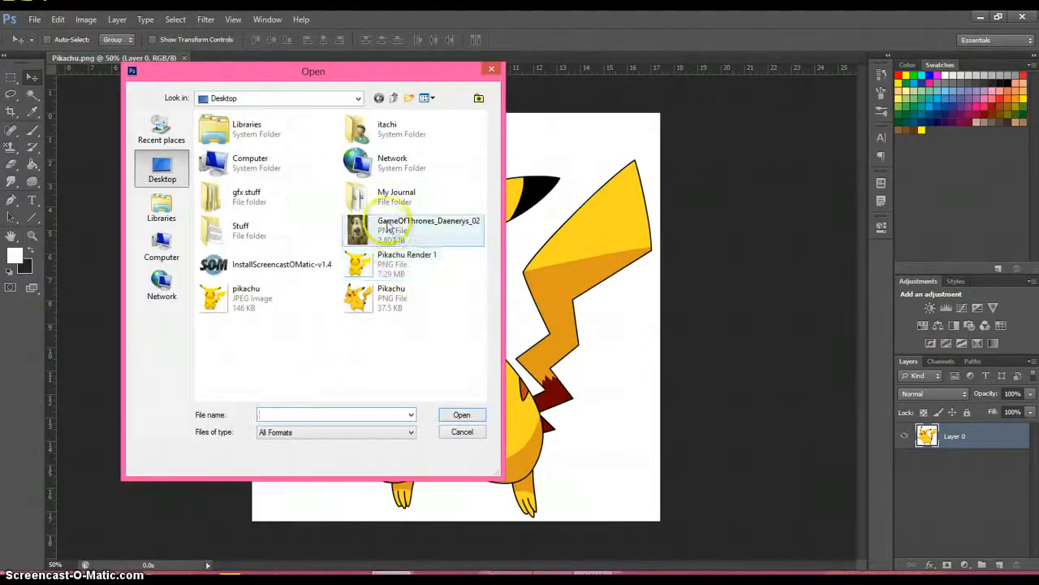
double_click(388, 228)
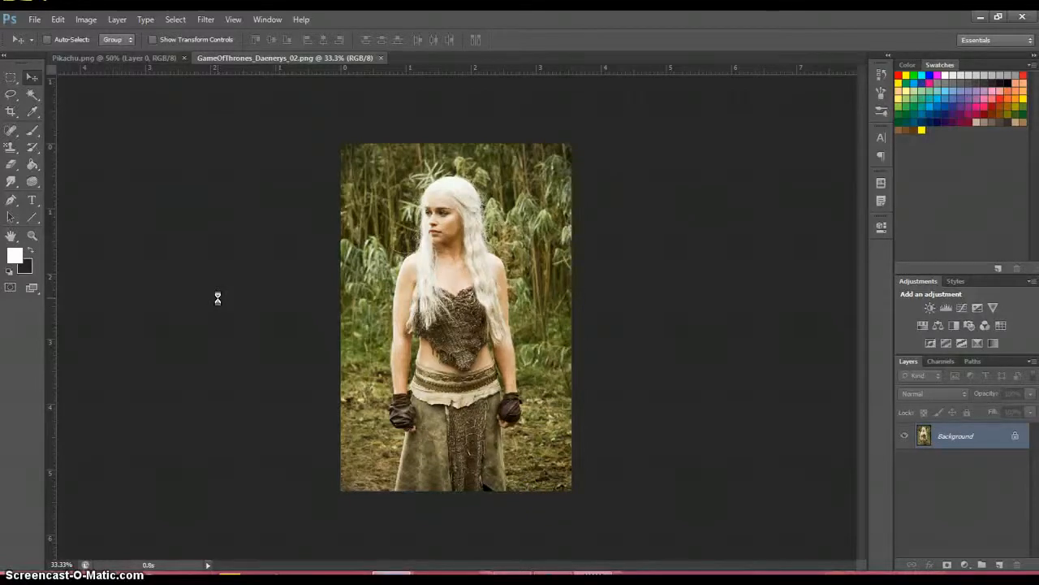
- Close both Pikachu.png and GameOfThrones_Daenerys_02.png, and minimize the program to show the desktop
left_click(185, 58)
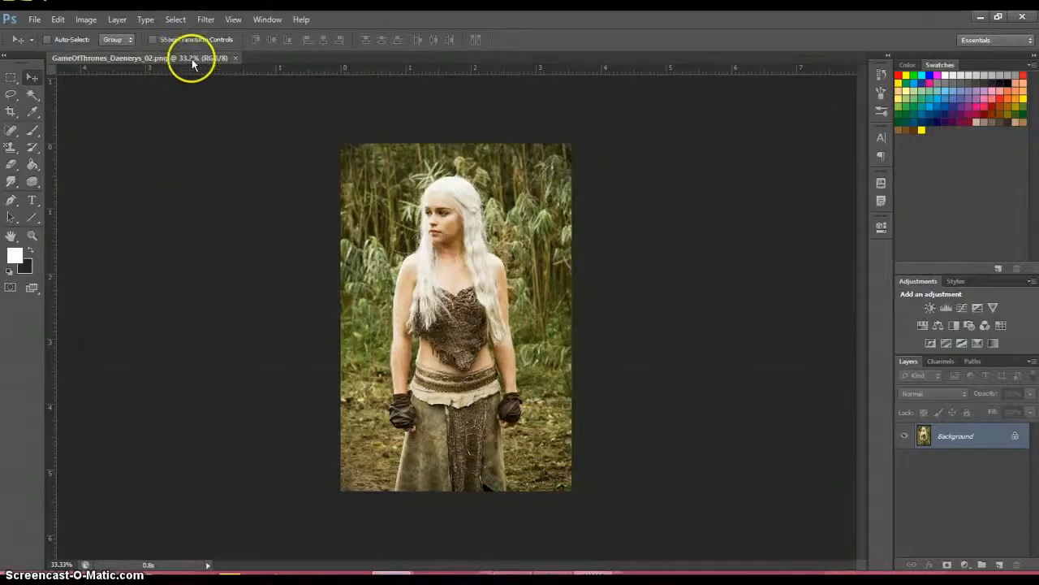
left_click(235, 58)
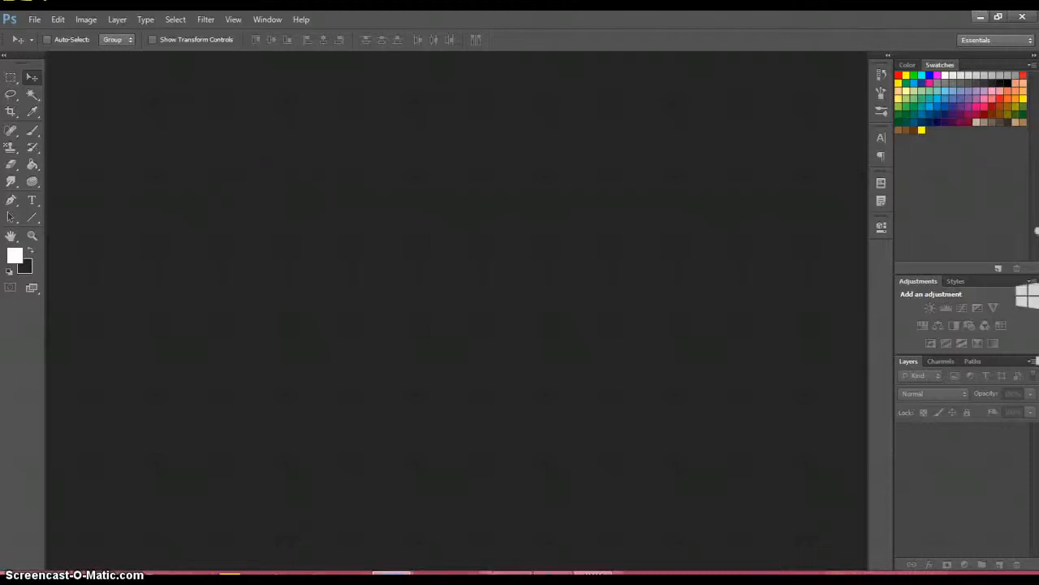
left_click(980, 17)
left_click(527, 197)
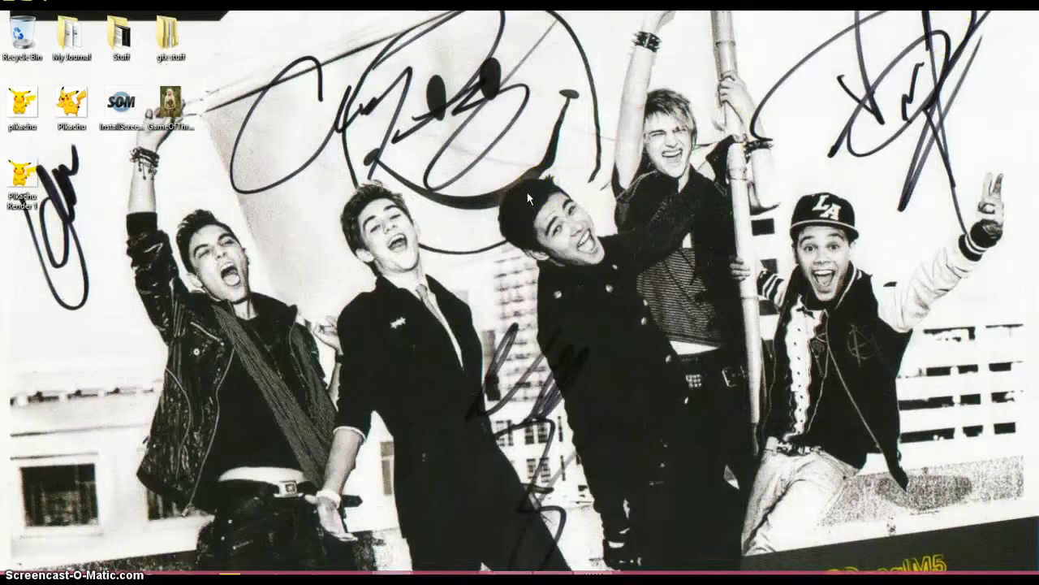